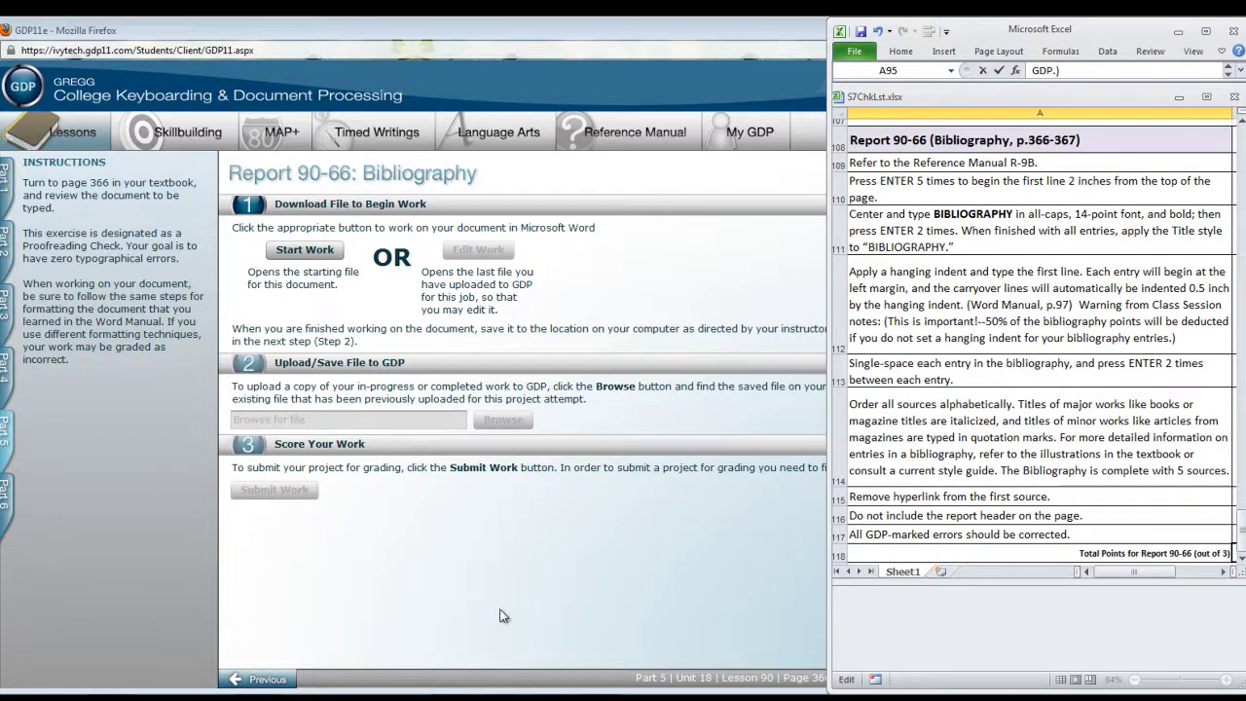
# Step: Start work on Report 90-66: Bibliography by opening its starting Word document for editing
pyautogui.click(302, 251)
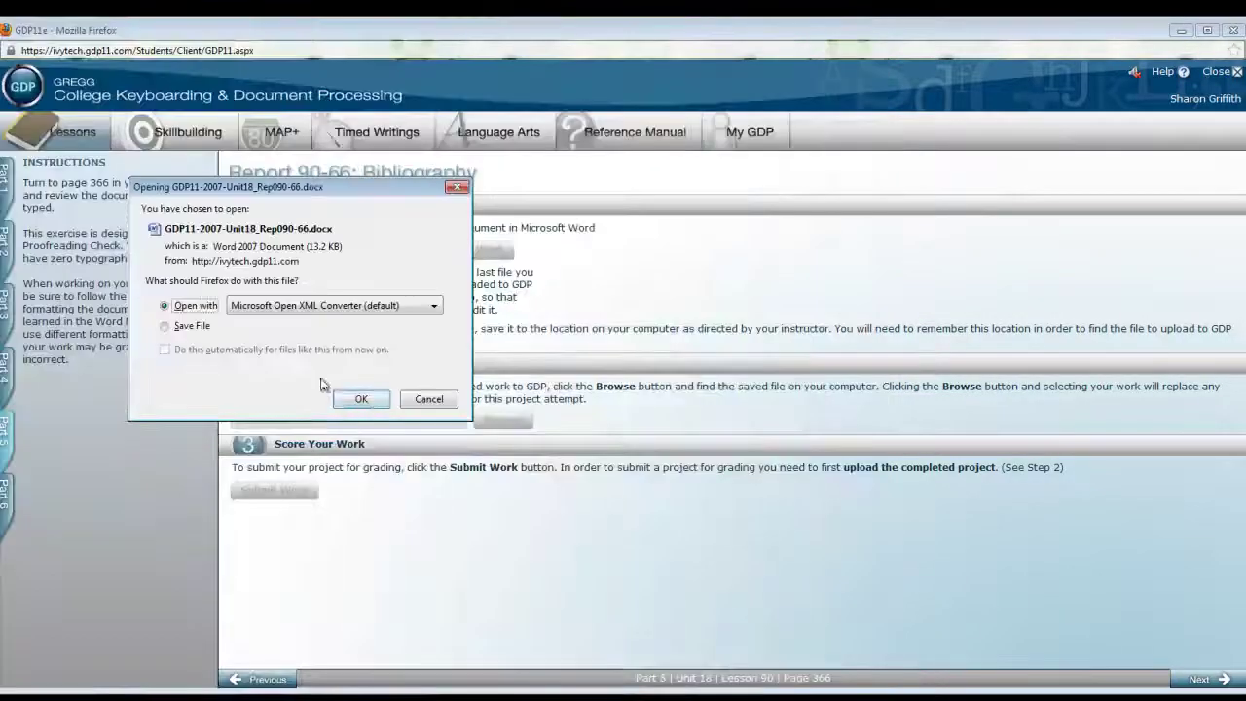
pyautogui.click(354, 399)
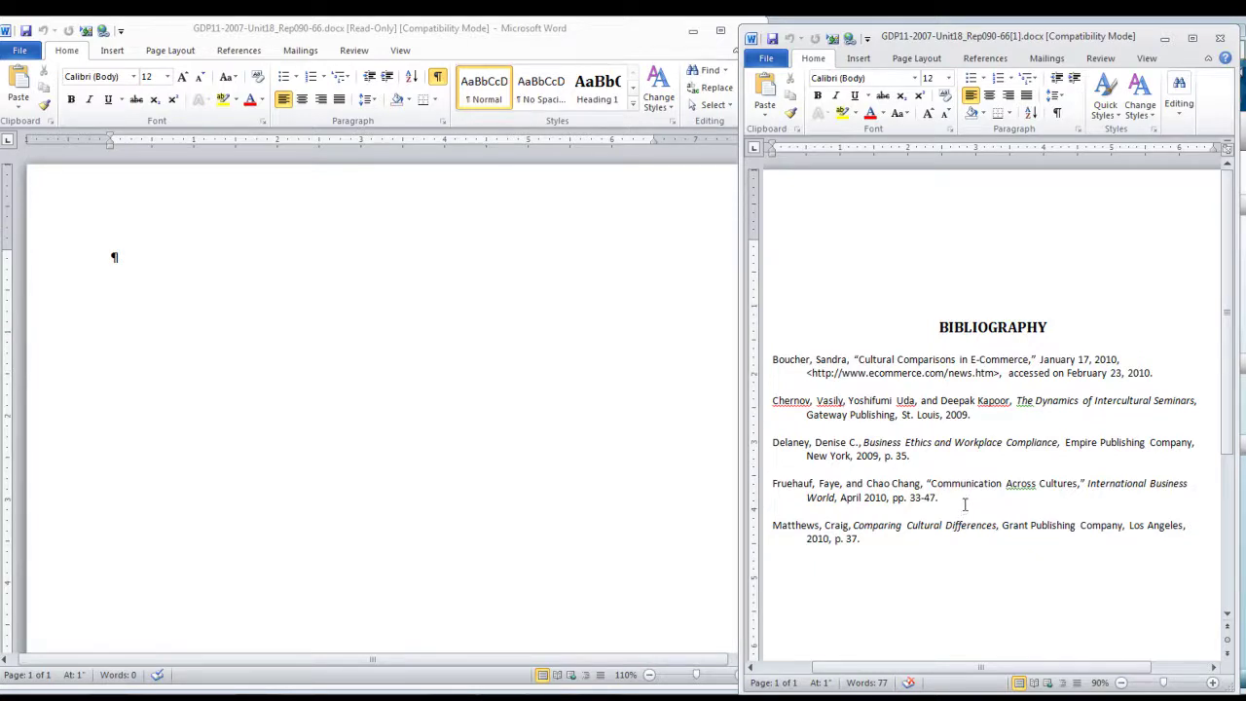
pyautogui.click(116, 257)
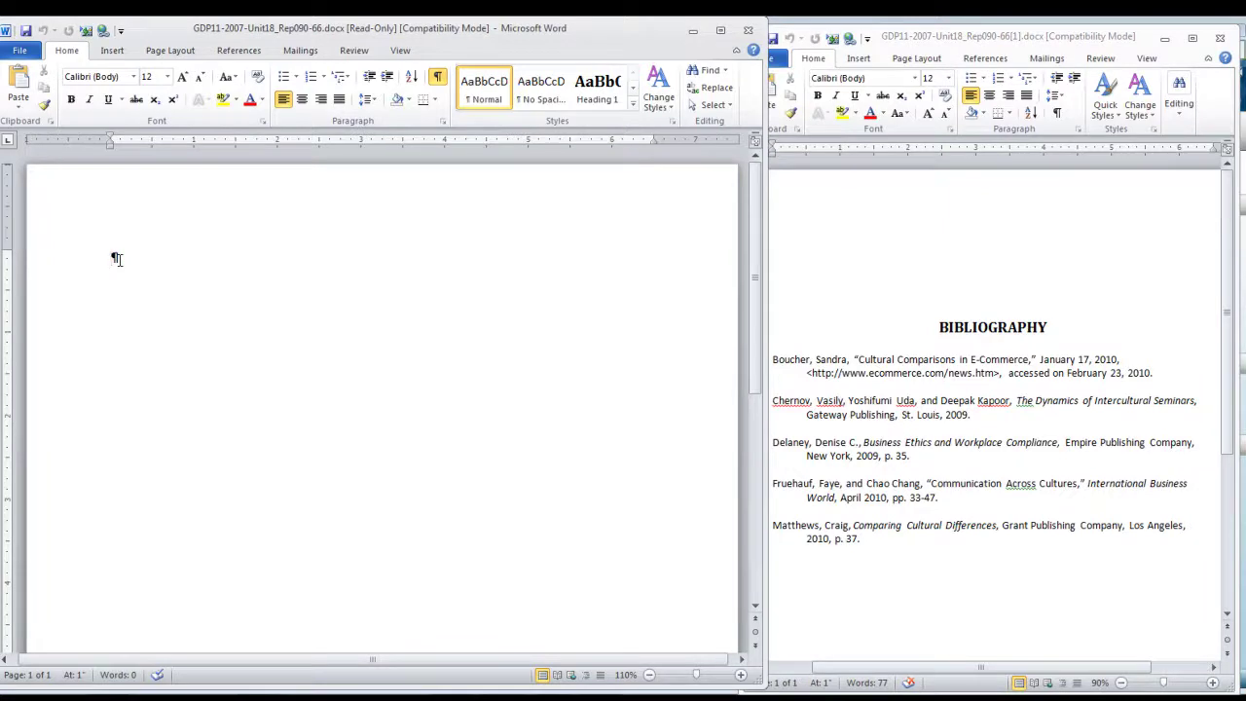
# Step: Insert five blank lines at the start of the document, add the centered title "BIBLIOGRAPHY", and follow it with two line breaks
pyautogui.press('Return')
pyautogui.press('Return')
pyautogui.press('Return')
pyautogui.press('Return')
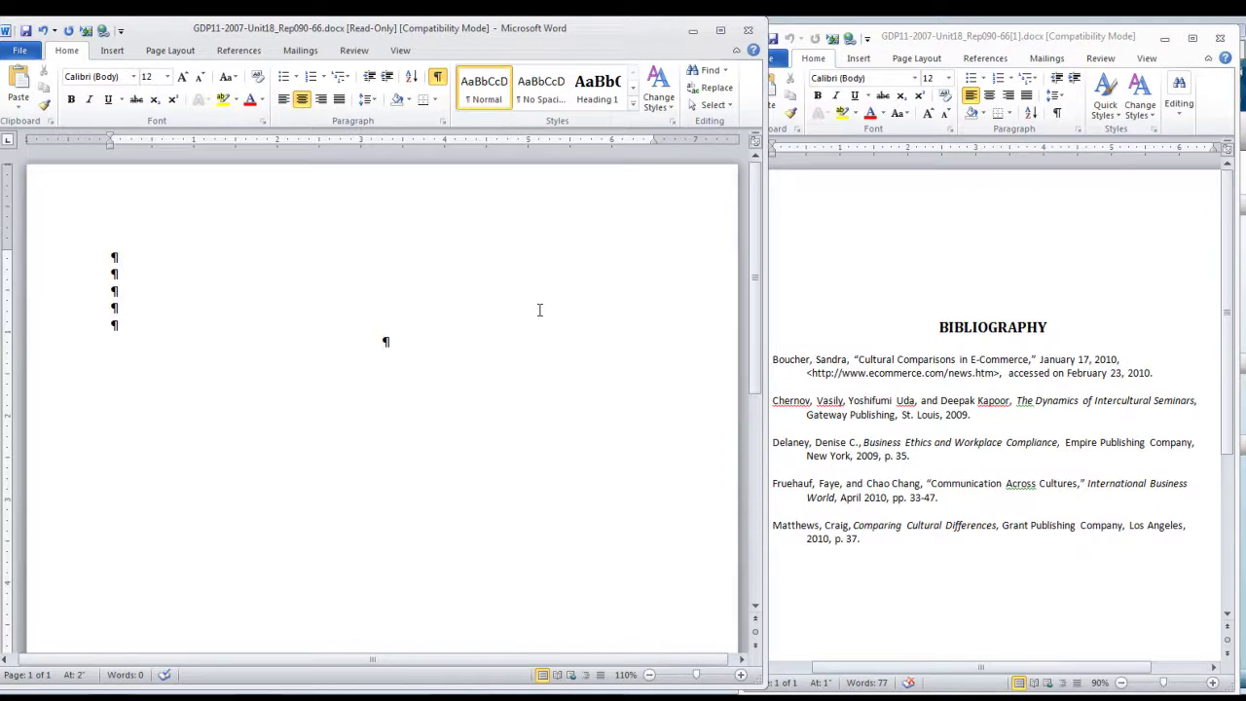
pyautogui.write('BIBLIOGRAPHY')
pyautogui.press('Return')
pyautogui.press('Return')
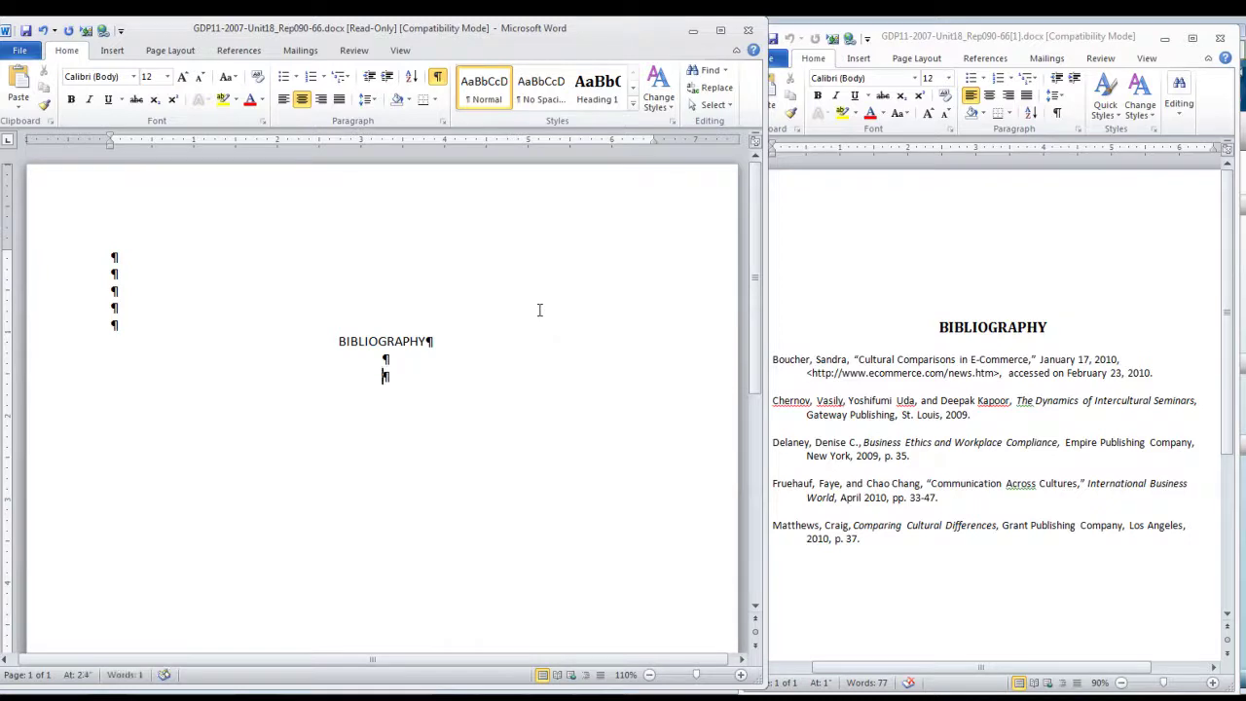
# Step: Left-align the paragraph two lines below the title and give it a 0.5" hanging indent
pyautogui.click(283, 99)
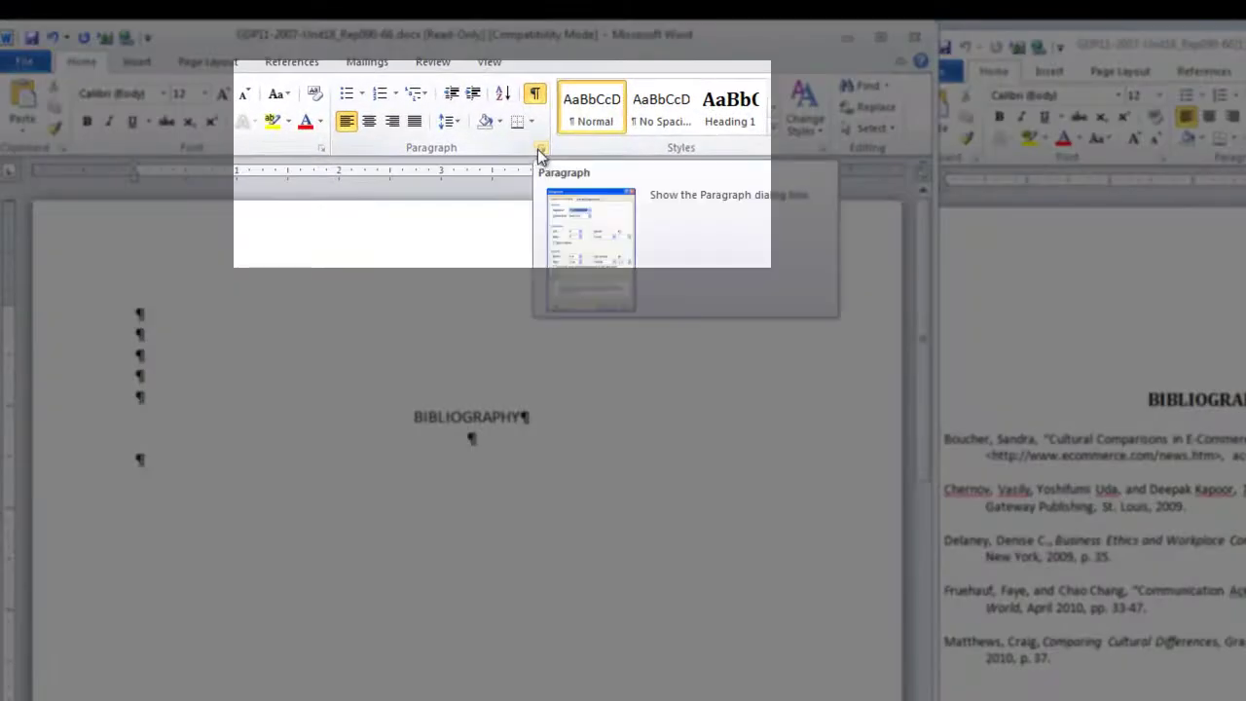
pyautogui.click(540, 149)
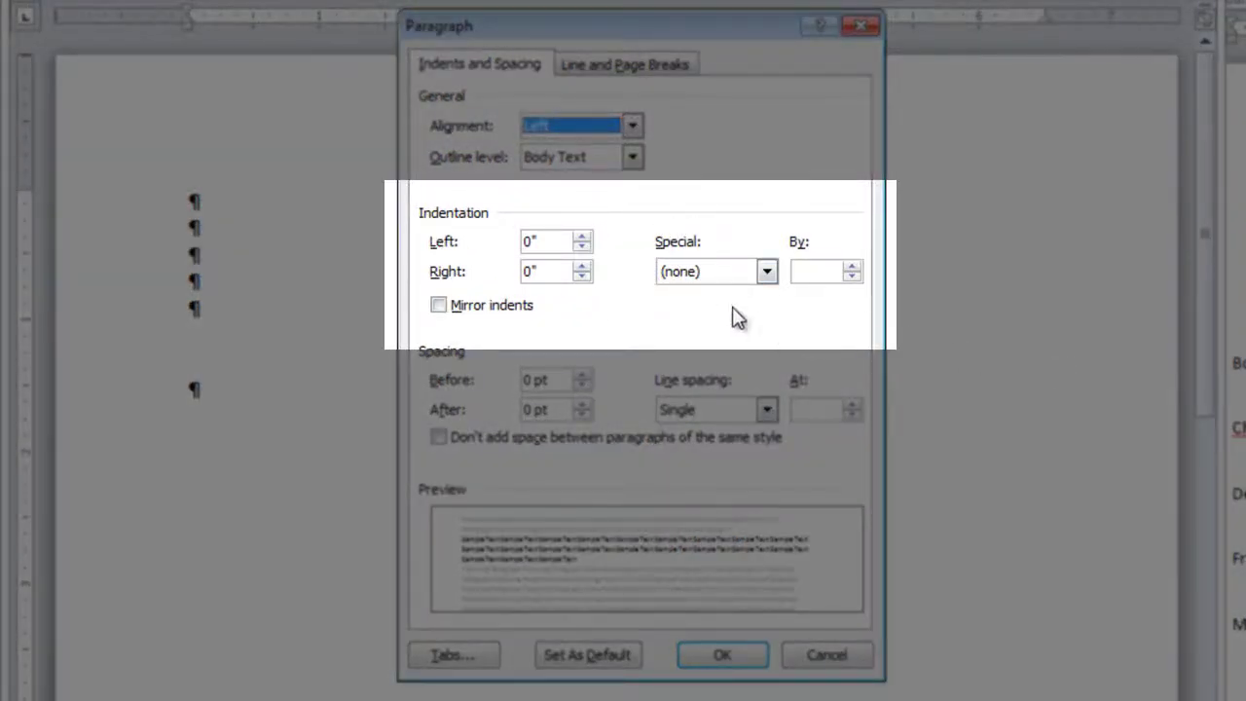
pyautogui.click(767, 273)
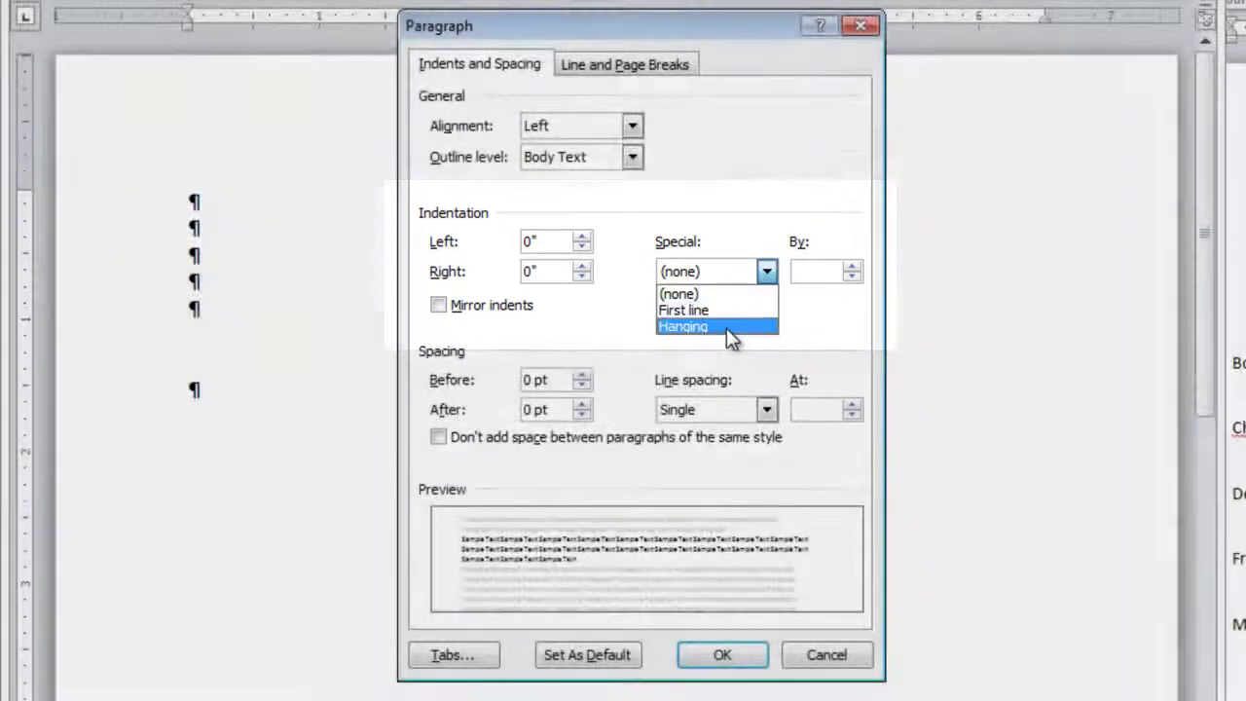
pyautogui.click(728, 331)
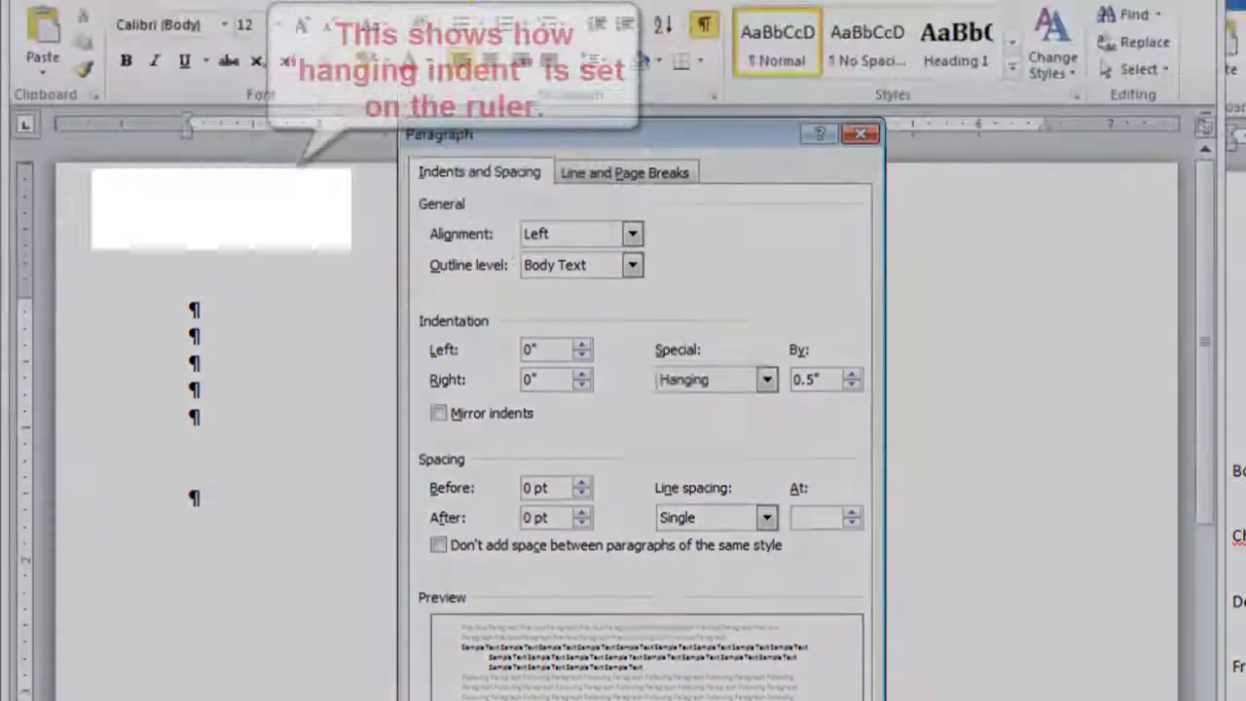
pyautogui.click(722, 510)
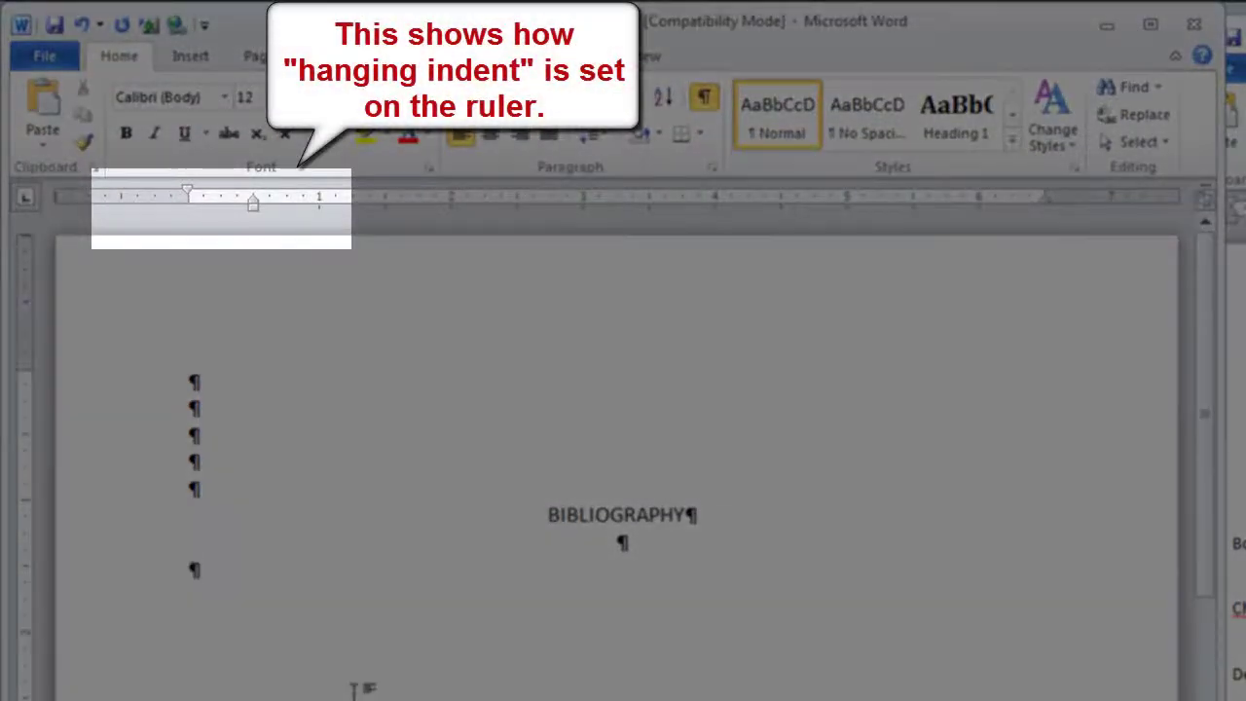
pyautogui.write('bOUCHER')
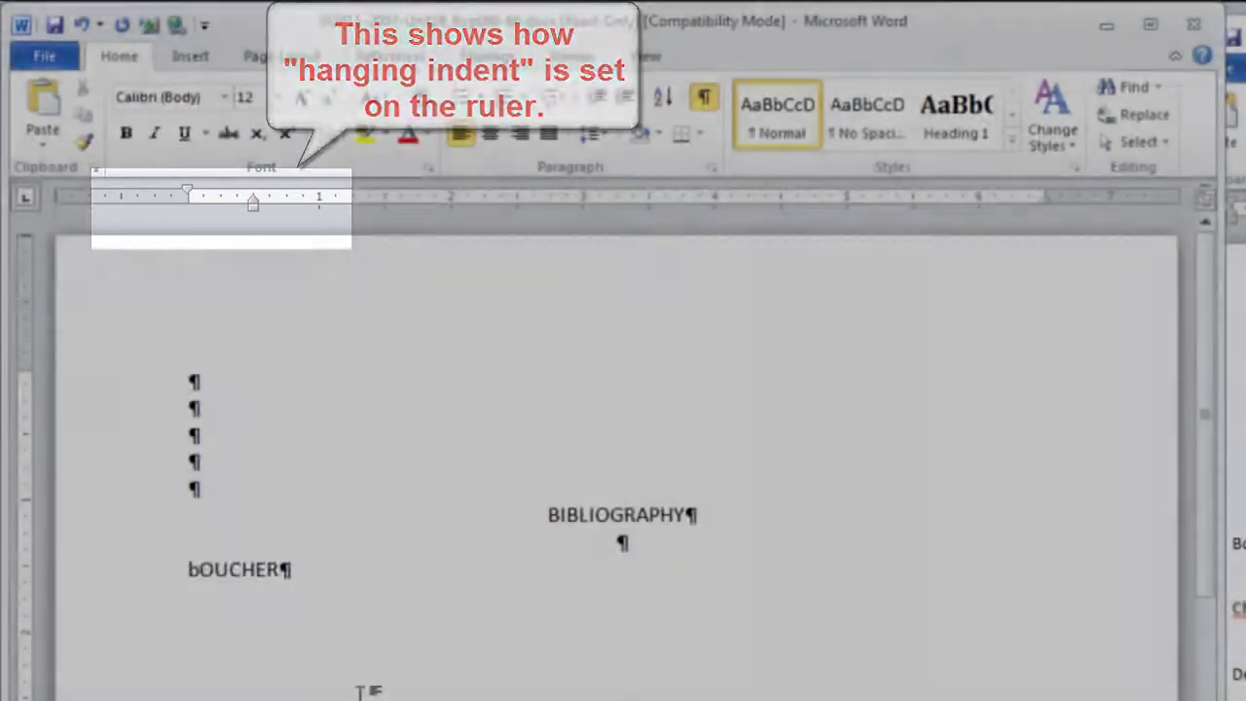
pyautogui.press('BackSpace')
pyautogui.press('BackSpace')
pyautogui.press('BackSpace')
pyautogui.press('BackSpace')
pyautogui.press('BackSpace')
pyautogui.press('BackSpace')
pyautogui.press('BackSpace')
# Step: Begin the first bibliography entry with the author's name, the quoted title "Cultural Comparisons in E-Commerce," and the date January 17, 2010
pyautogui.write('Boucher, Sand')
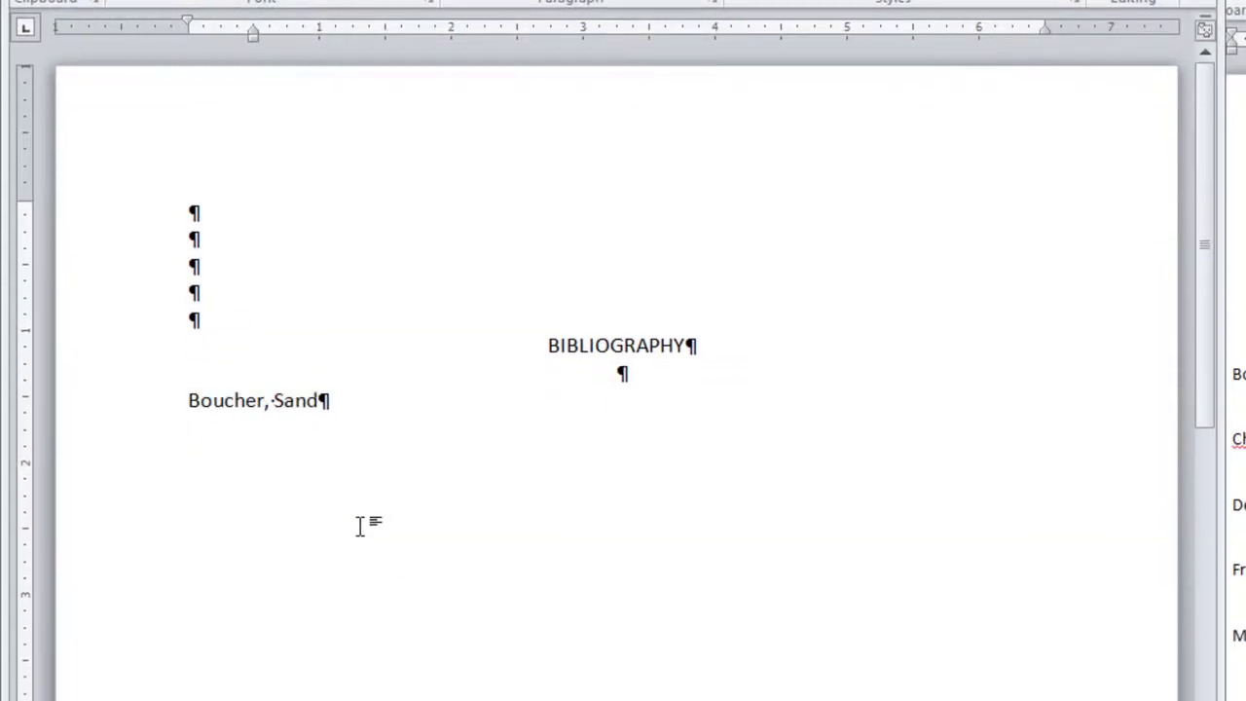
pyautogui.write('ra')
pyautogui.write(', "Cultural Comparisons in E-Commerce," Janu')
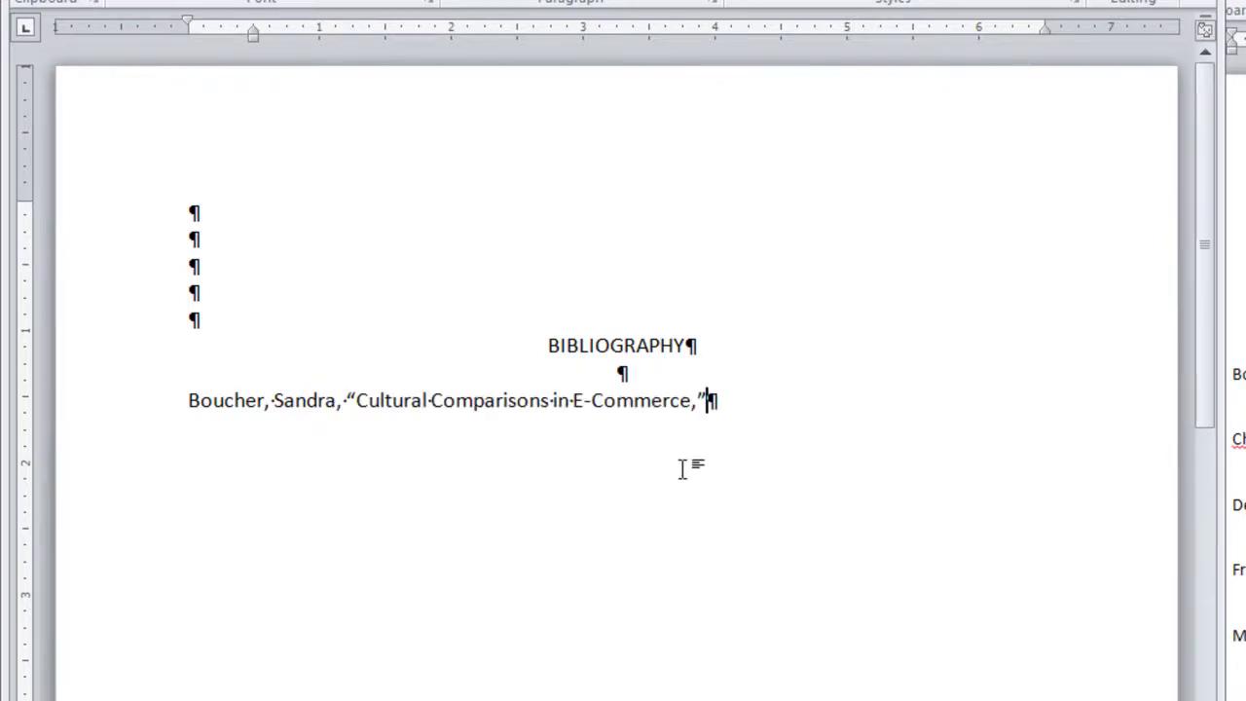
pyautogui.press('Return')
pyautogui.write('17, 2010,')
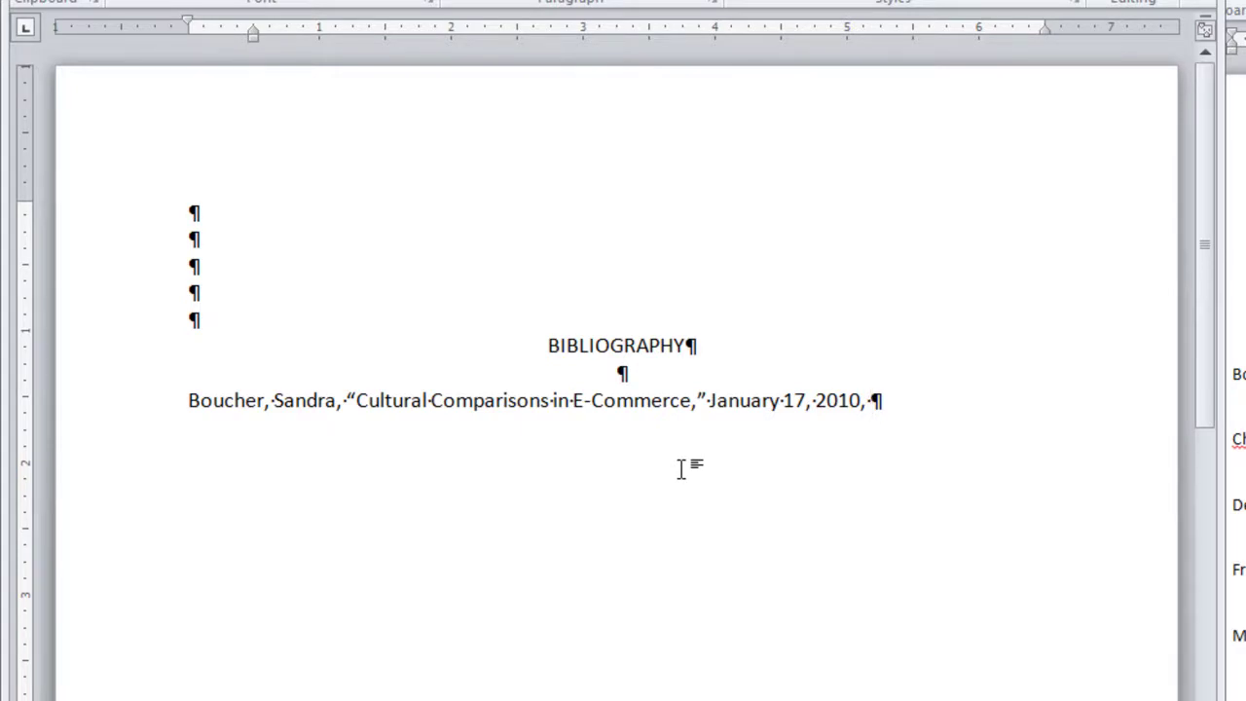
pyautogui.write('<http://www.ecommerce.com/news.htm')
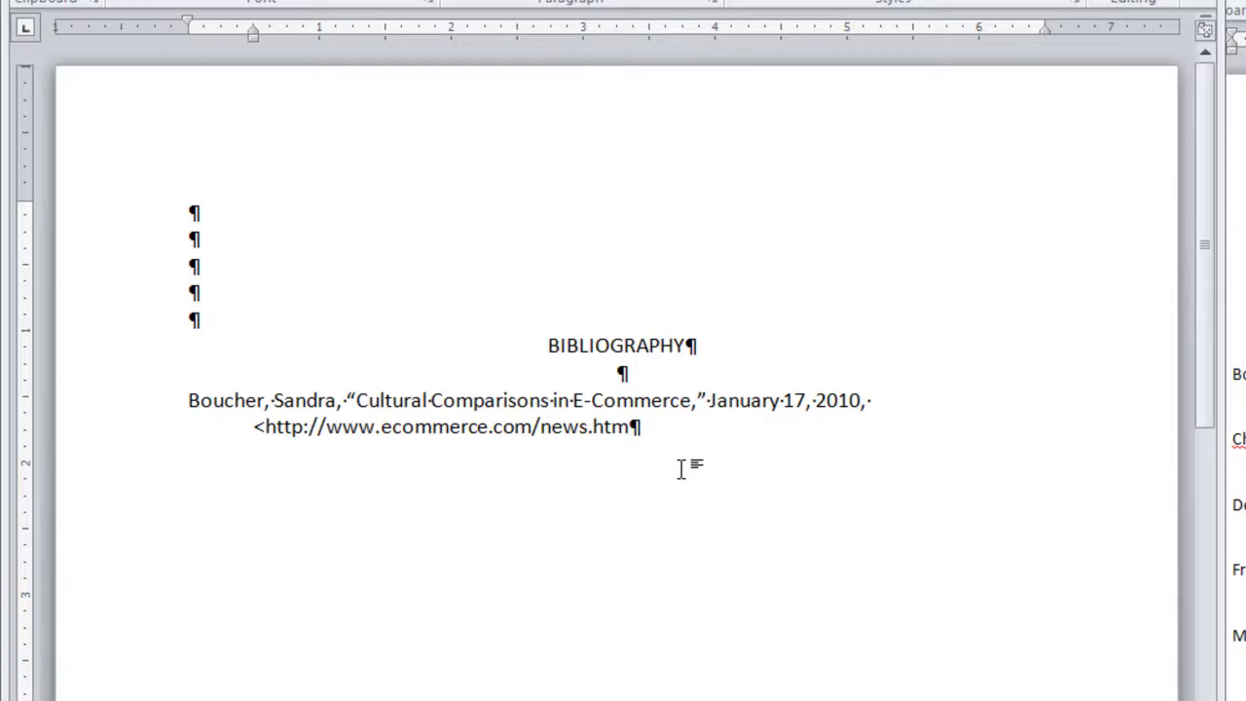
pyautogui.write('>')
pyautogui.write(',')
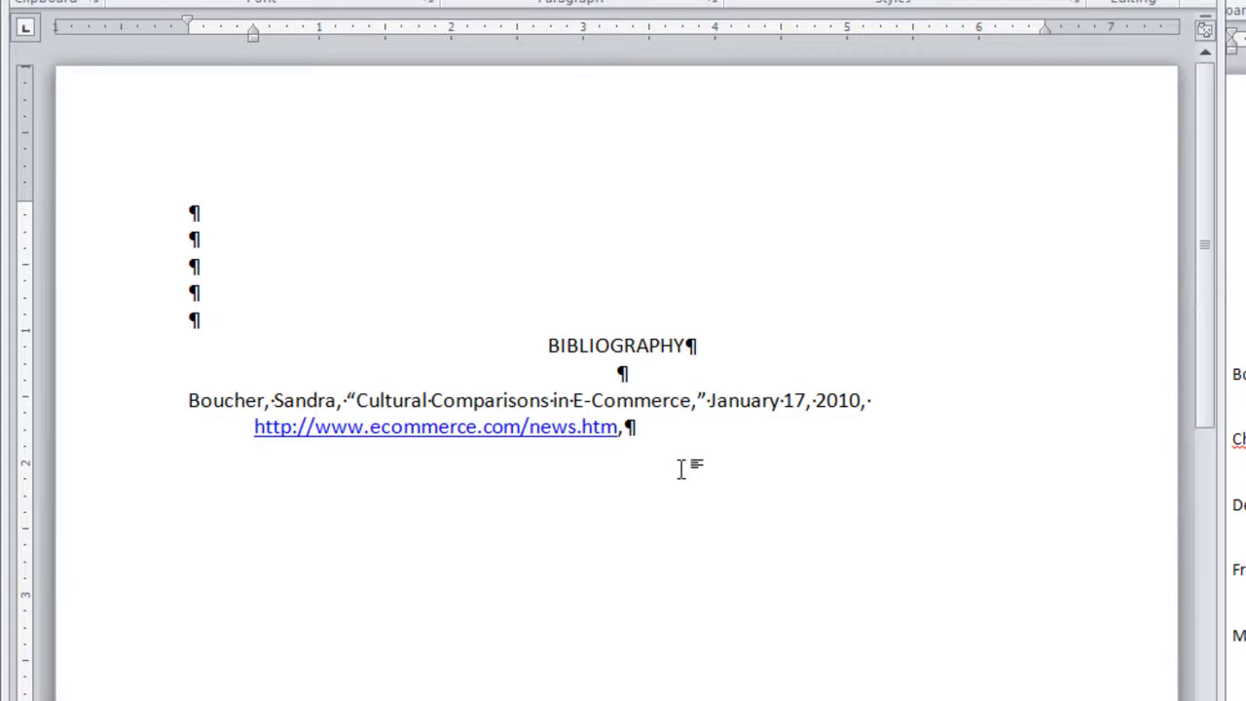
pyautogui.hotkey('ctrl', 'z')
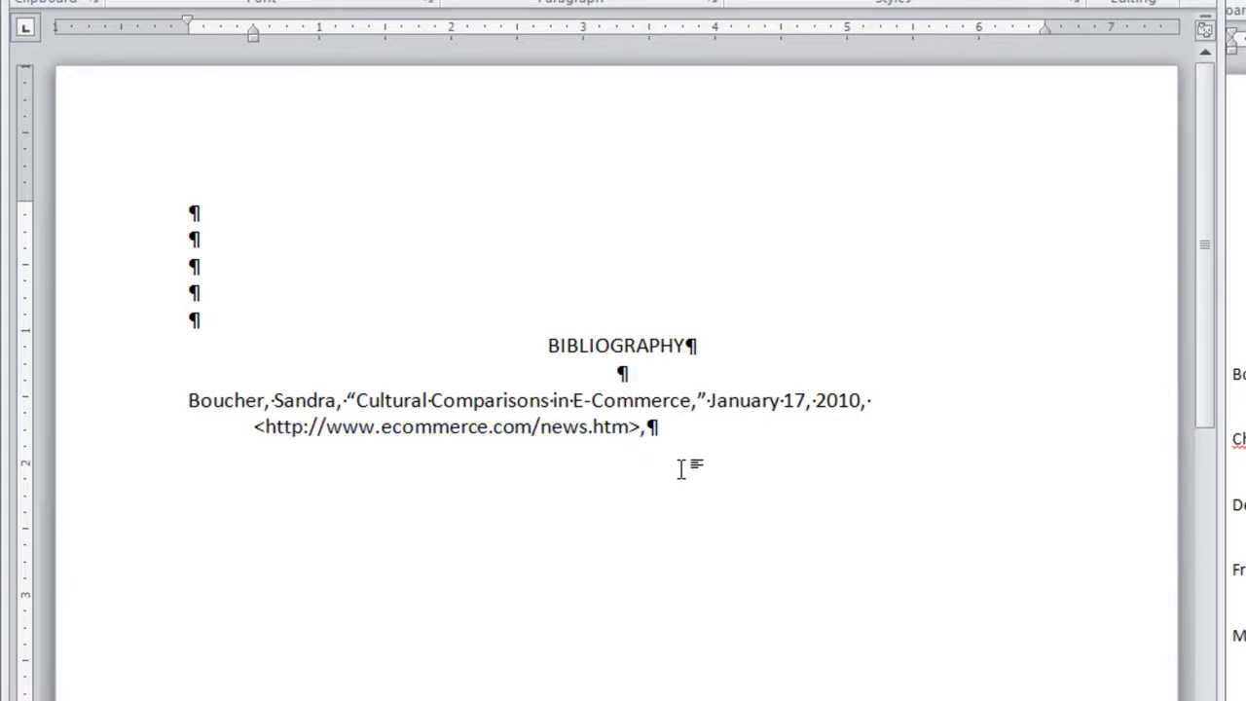
pyautogui.write('accessed on February 23, 2010.')
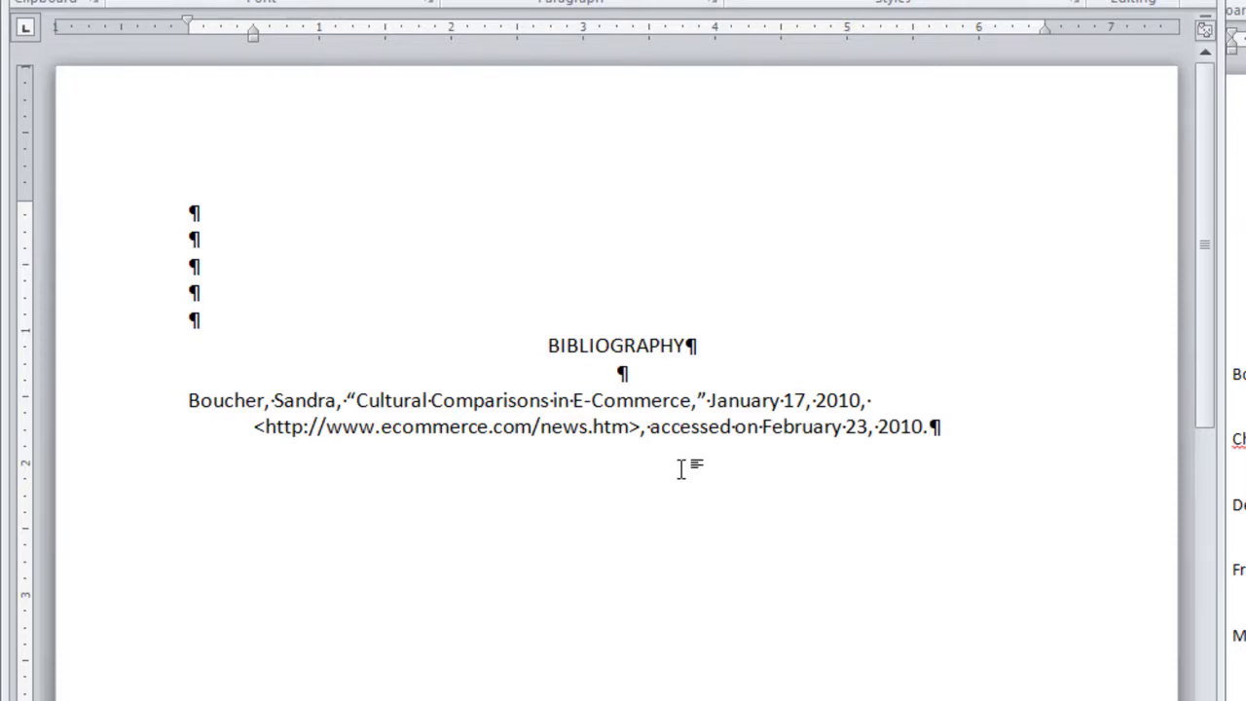
# Step: Add the second entry after a blank line: its three authors, italic title "The Dynamics of Intercultural Seminars," Gateway Publishing, St. Louis, 2009
pyautogui.press('Return')
pyautogui.press('Return')
pyautogui.write('Cher')
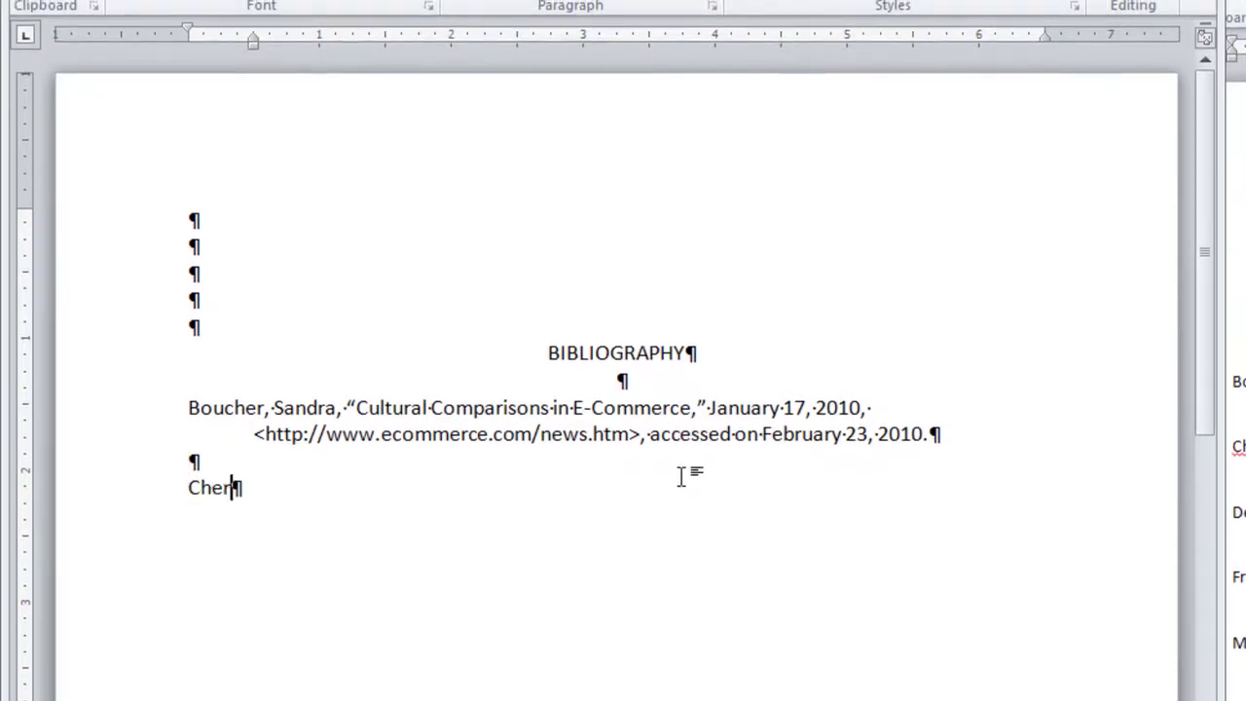
pyautogui.write('nov, Vasily')
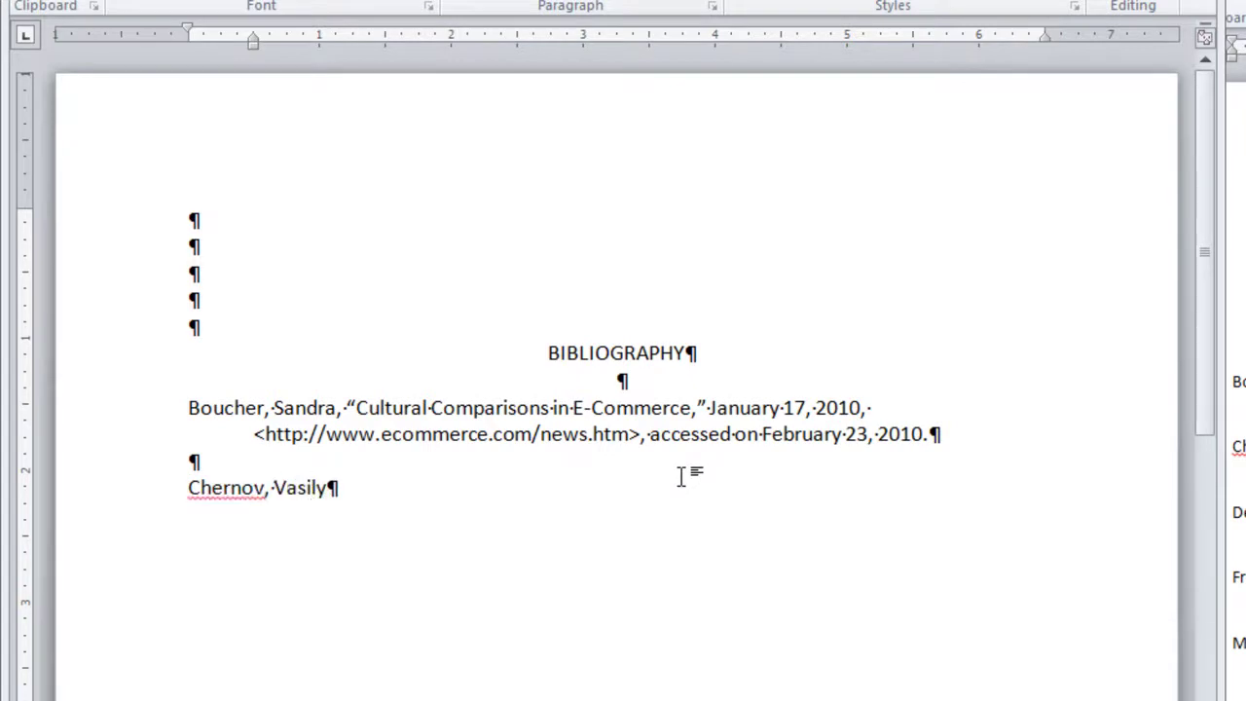
pyautogui.write(',')
pyautogui.write('Yoshifumi Uda, and Deepak Kapoor, ')
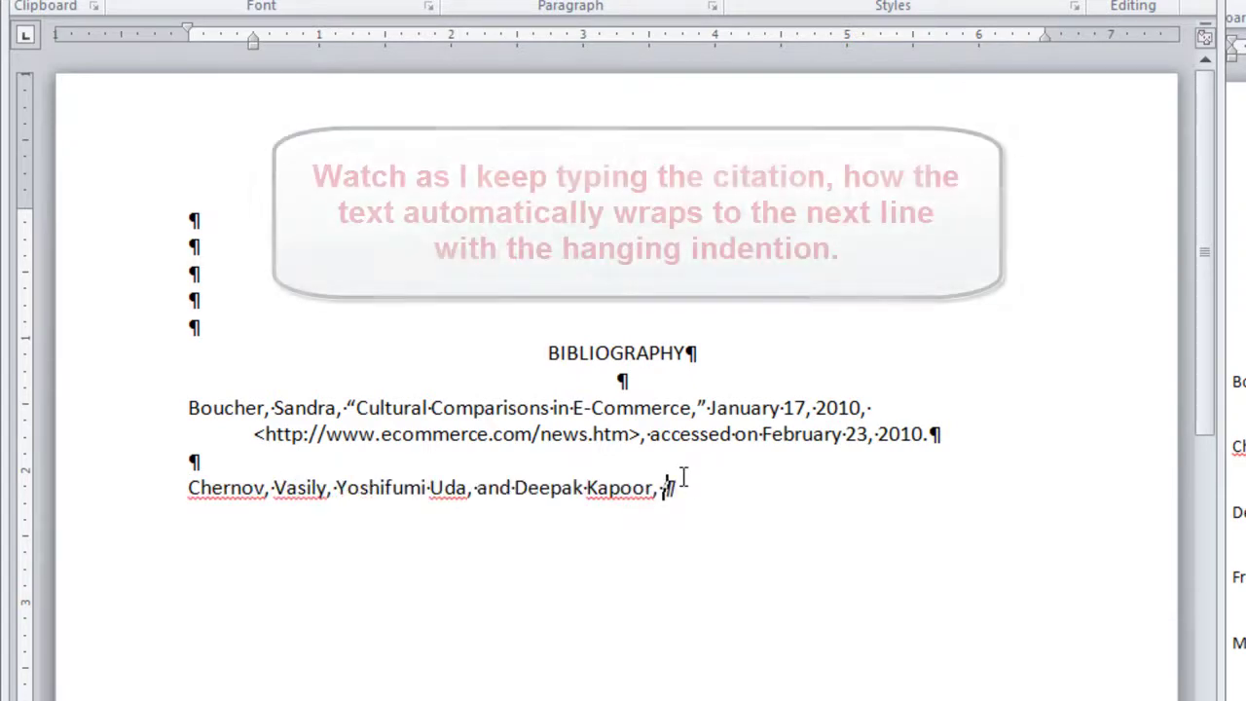
pyautogui.write('The')
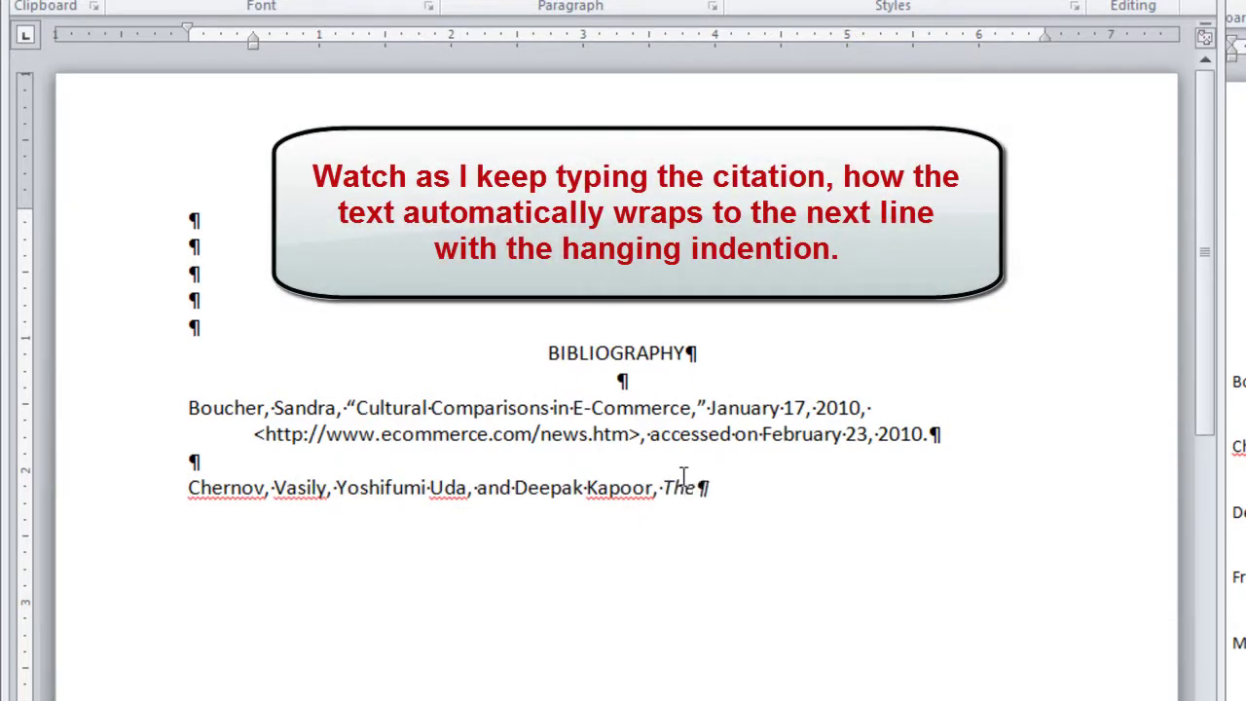
pyautogui.write(' Dynamics of Intercultural Seminars')
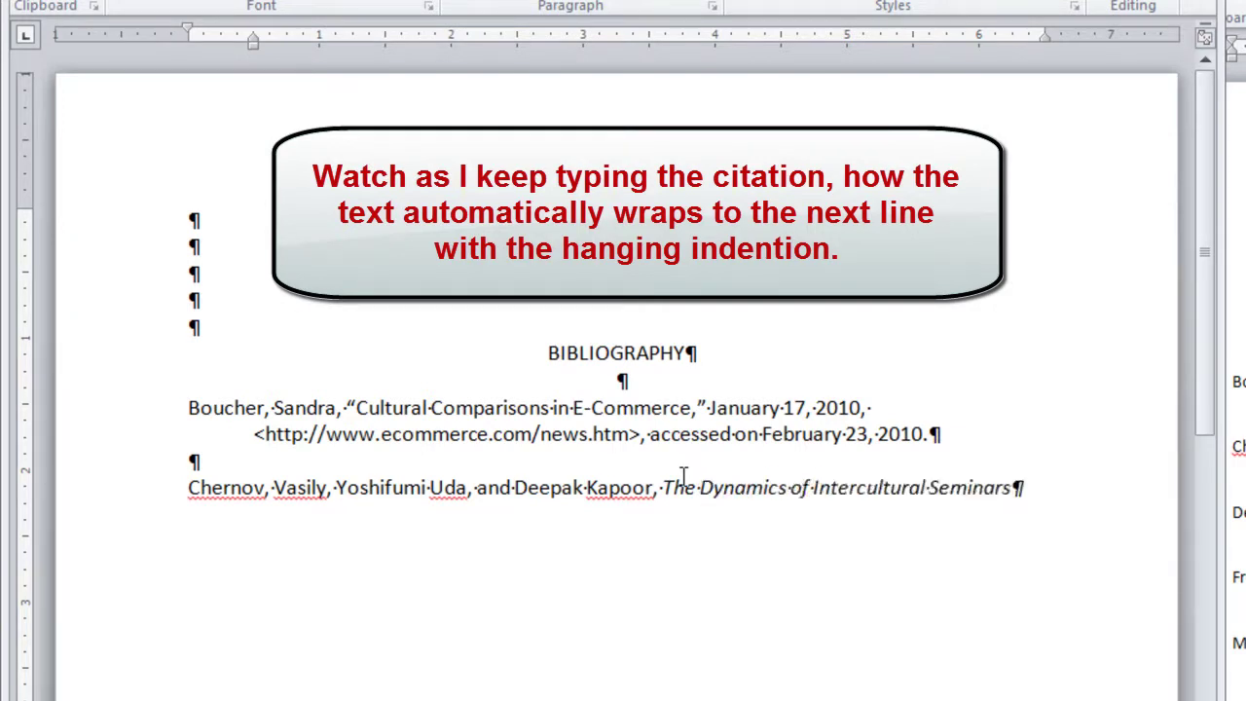
pyautogui.write(', Gateway Publi')
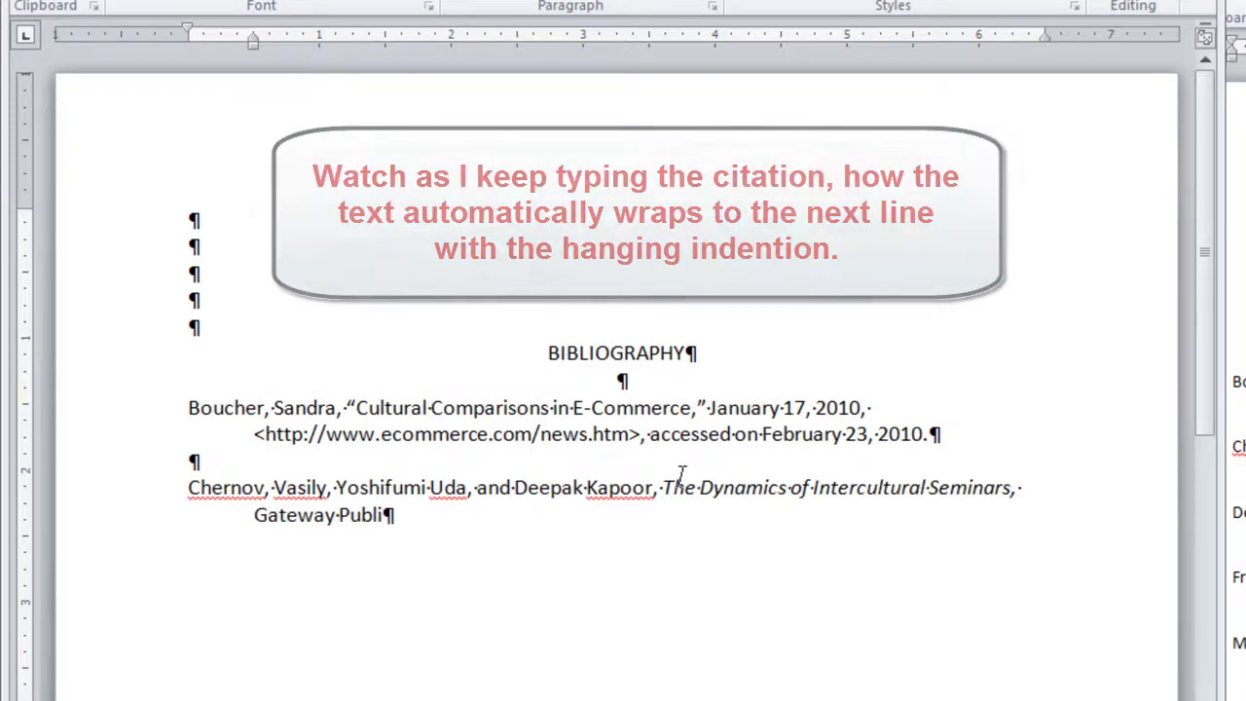
pyautogui.write('shing, St. L')
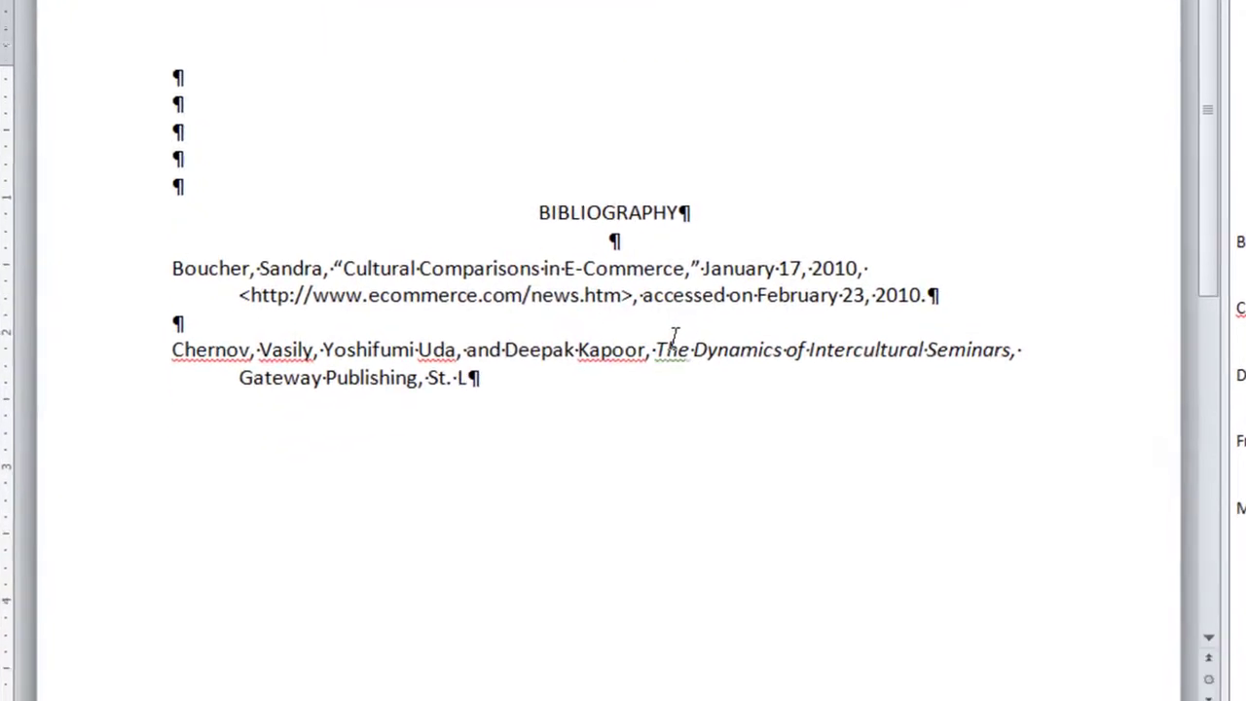
pyautogui.write('ouis, 2009.')
# Step: Add the third entry after a blank line: its author, italic title "Business Ethics and Workplace Compliance", Empire Publishing Company, New York, 2009, p. 35
pyautogui.press('Return')
pyautogui.press('Return')
pyautogui.write('Delaney,')
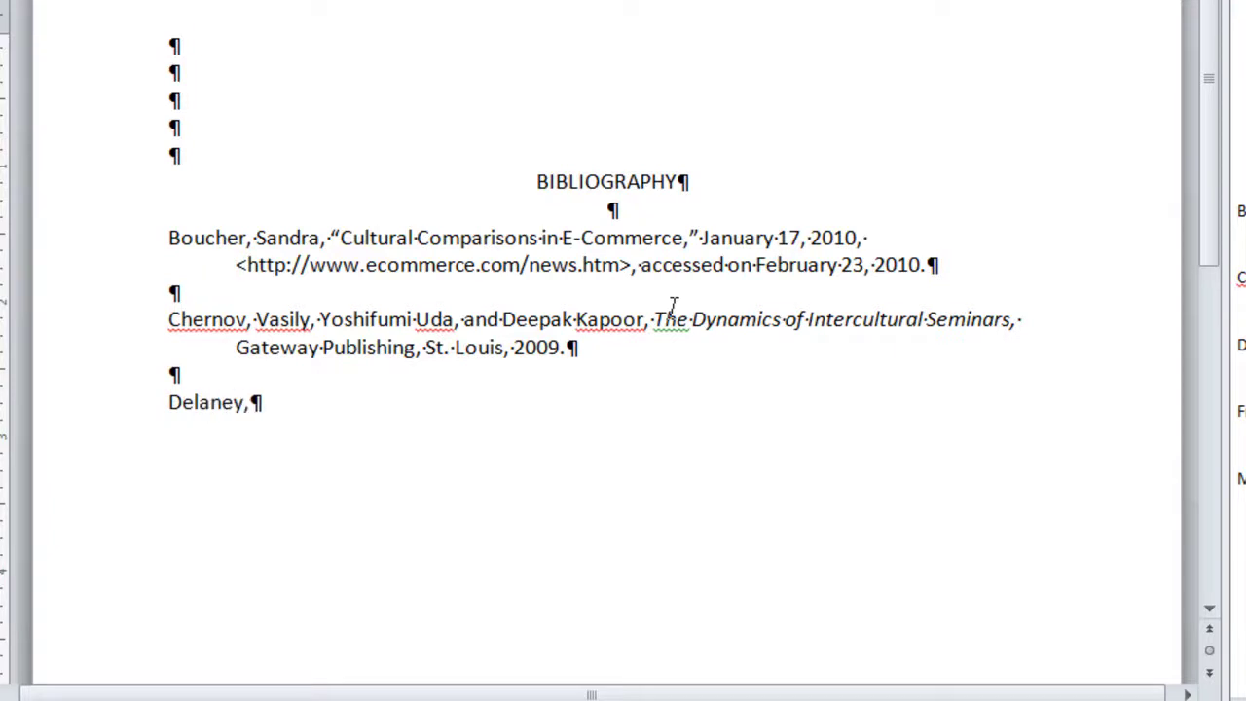
pyautogui.write(' Denise C')
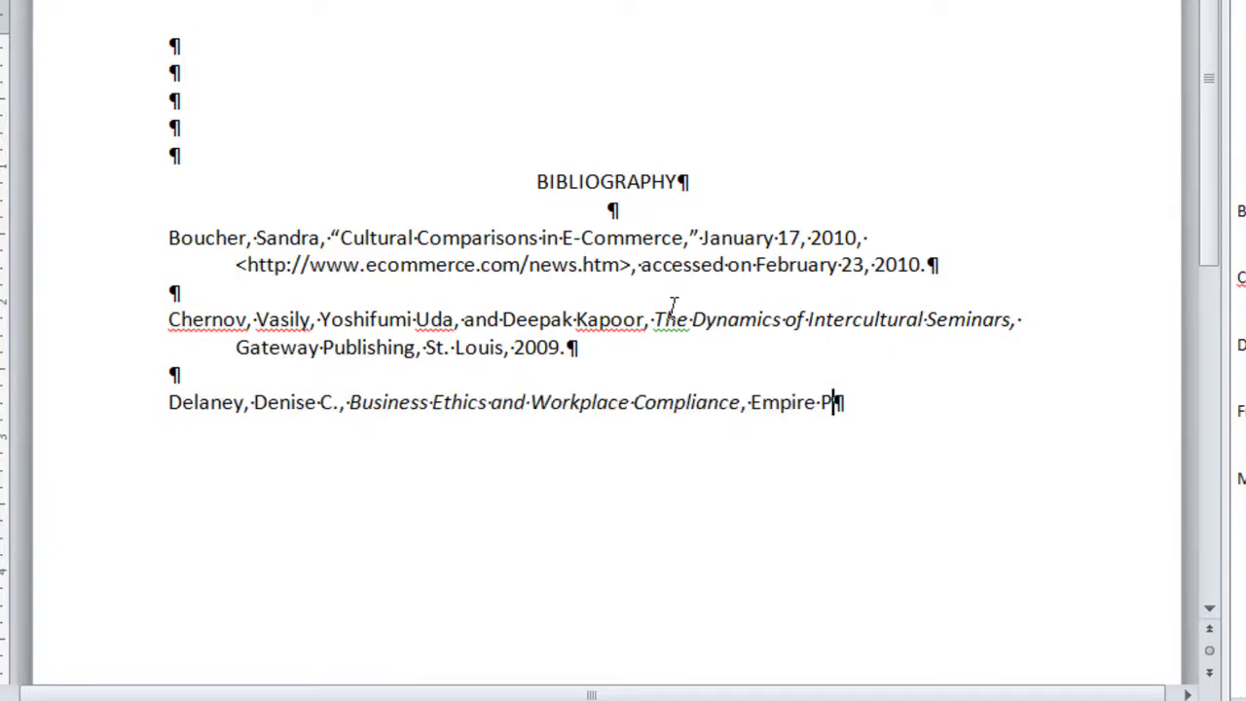
pyautogui.write('ublish')
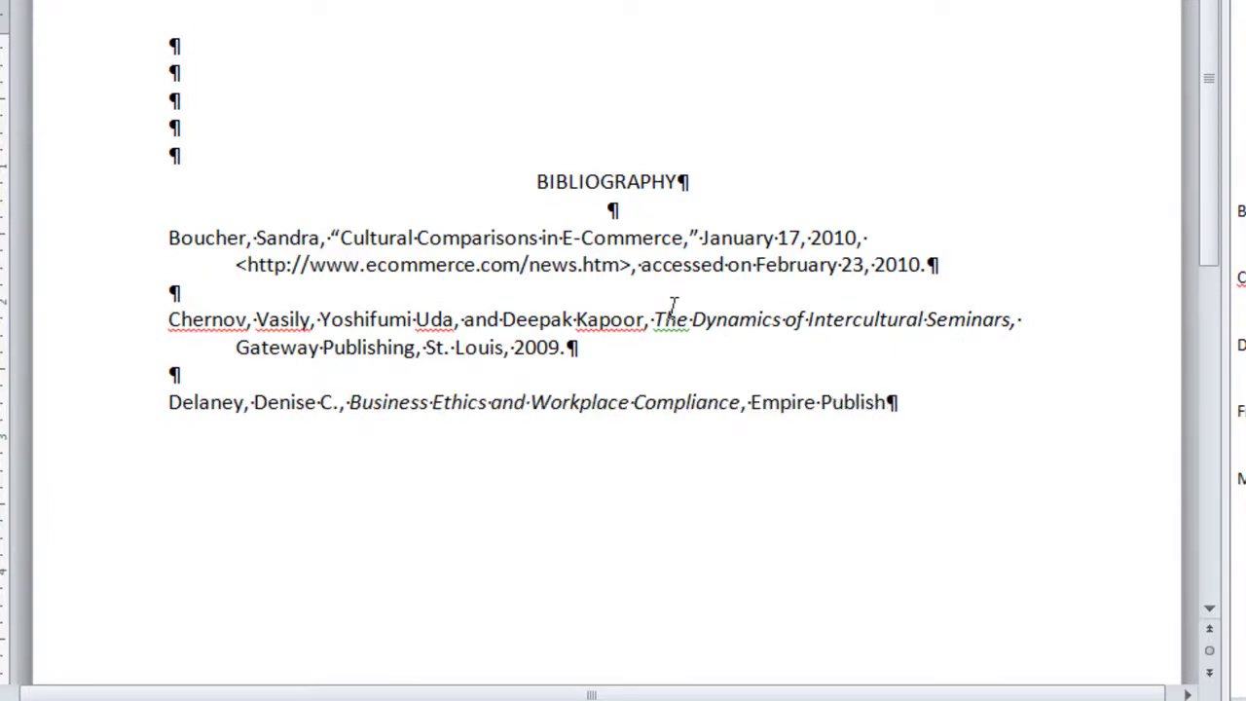
pyautogui.write('ing Company, N')
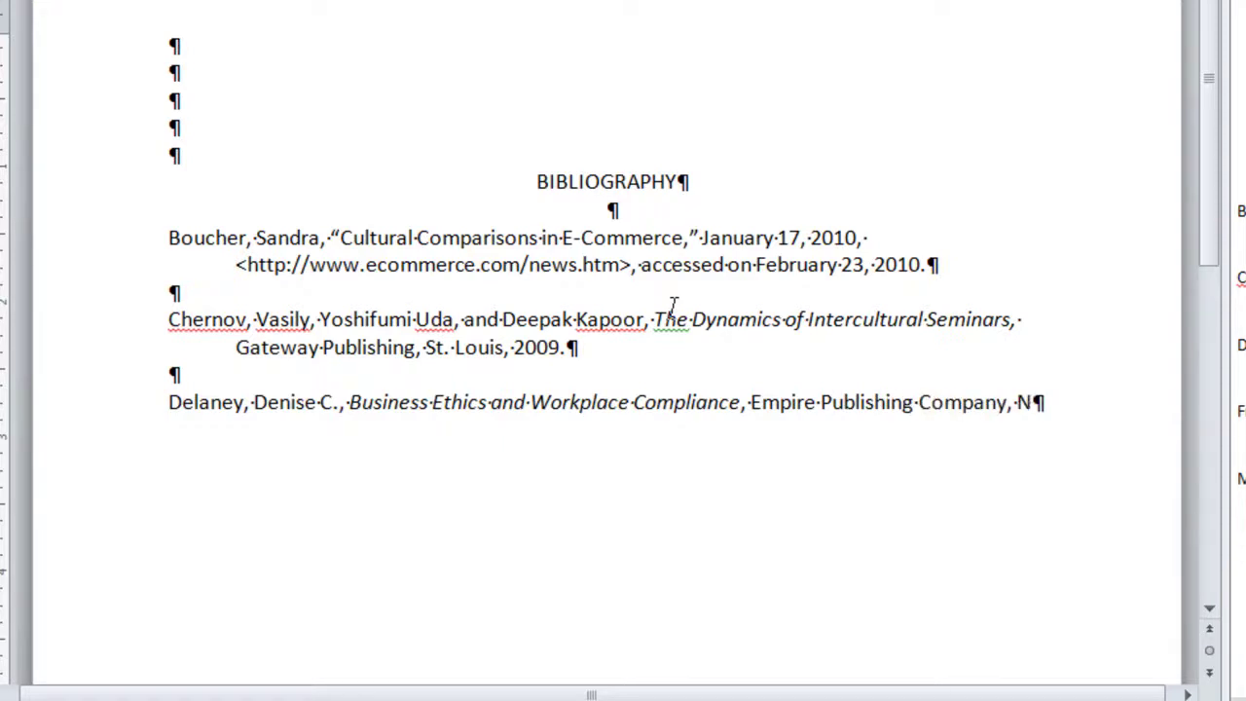
pyautogui.write('ew York, 200')
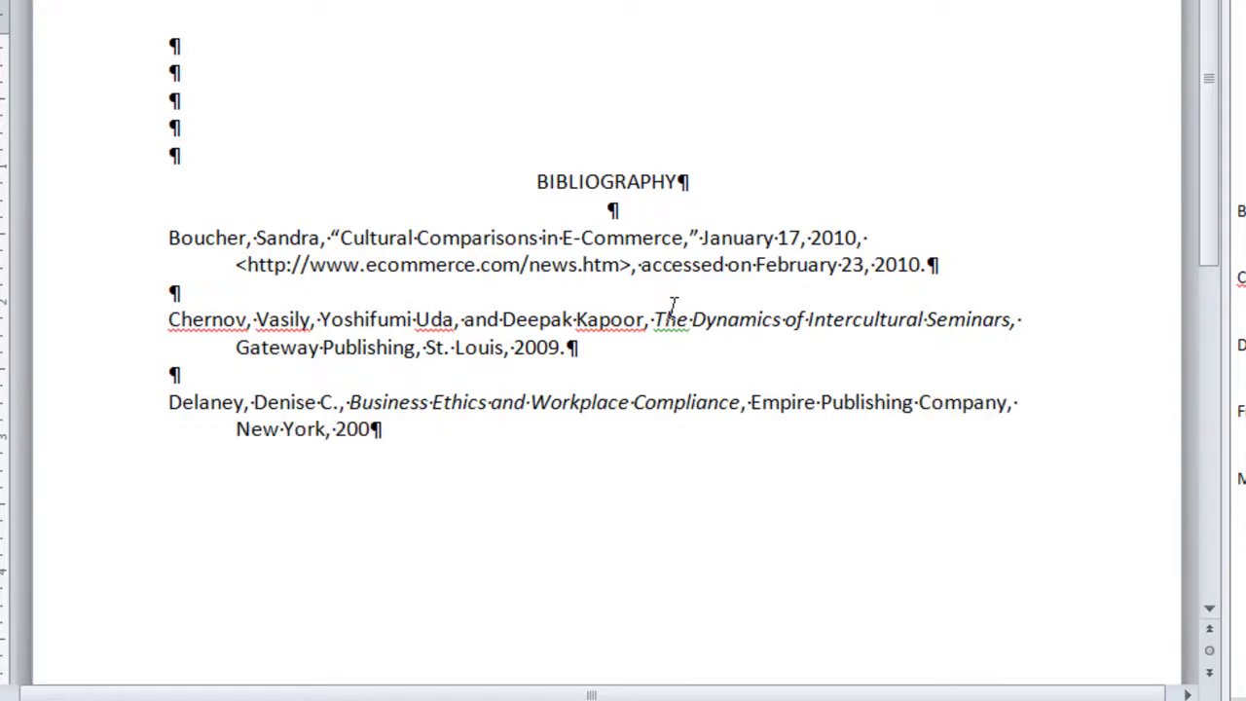
pyautogui.write('9, p. 35.')
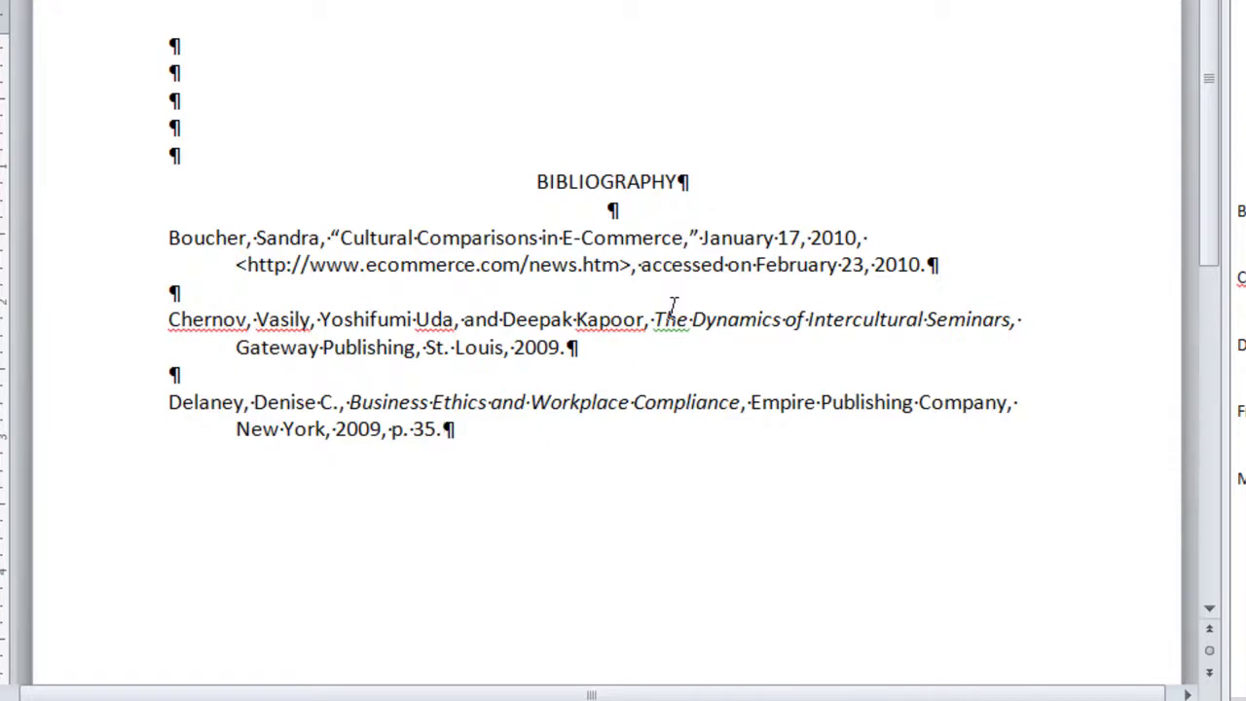
# Step: Add the fourth entry after a blank line: its two authors, "Communication Across Cultures," italic title "International Business Word," April 2010, pp. 33-47
pyautogui.press('Return')
pyautogui.press('Return')
pyautogui.write('ehauf, Faye,')
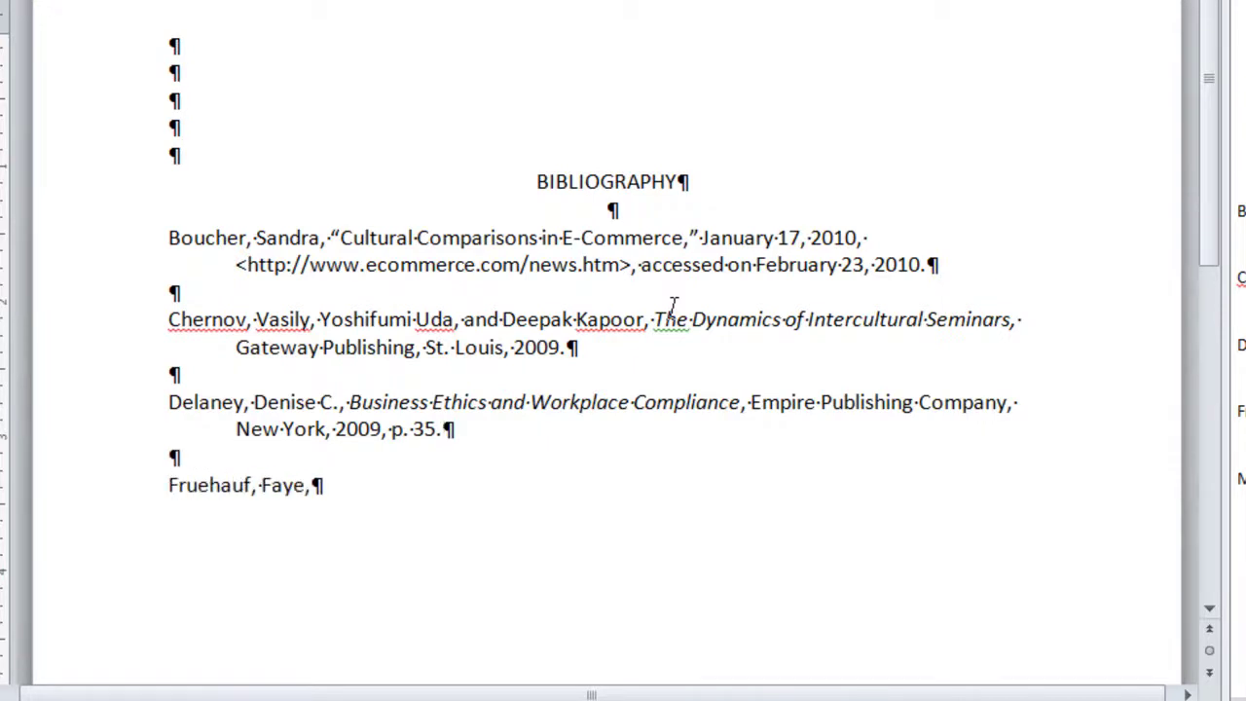
pyautogui.write(' and Chao Chang, "Communication Across Cultures,"')
pyautogui.hotkey('ctrl', 'i')
pyautogui.write('International ')
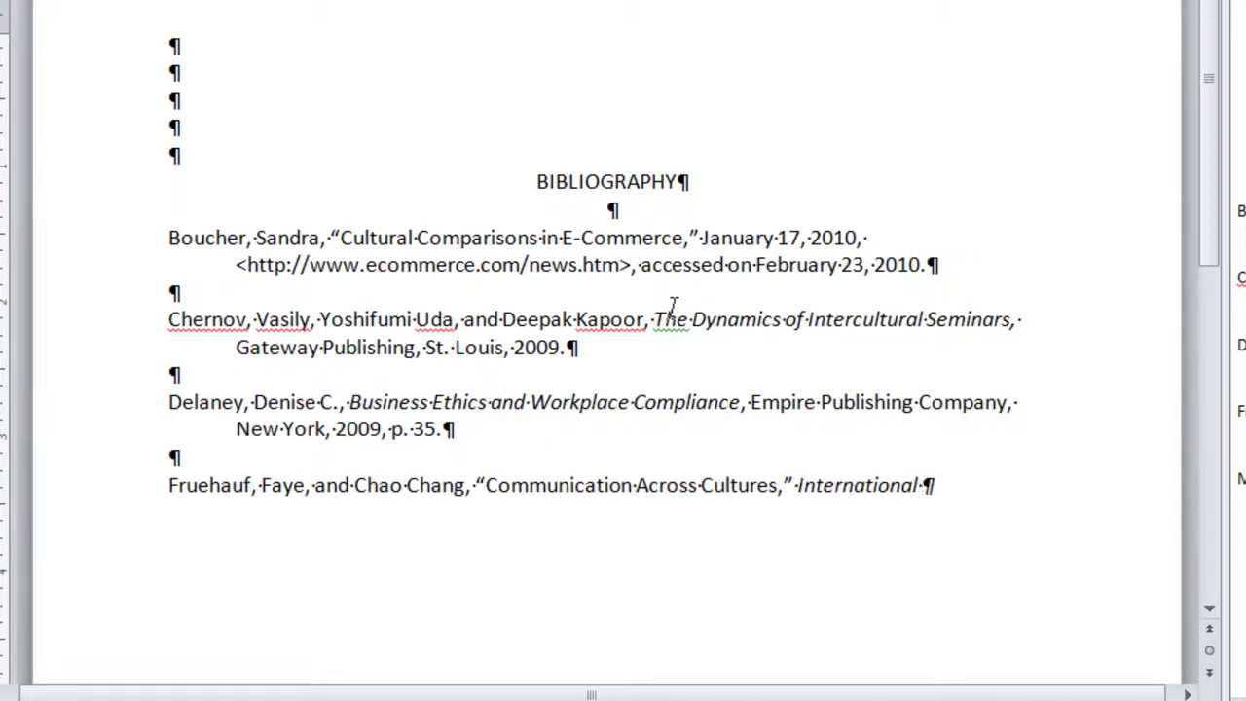
pyautogui.write('Business Word,')
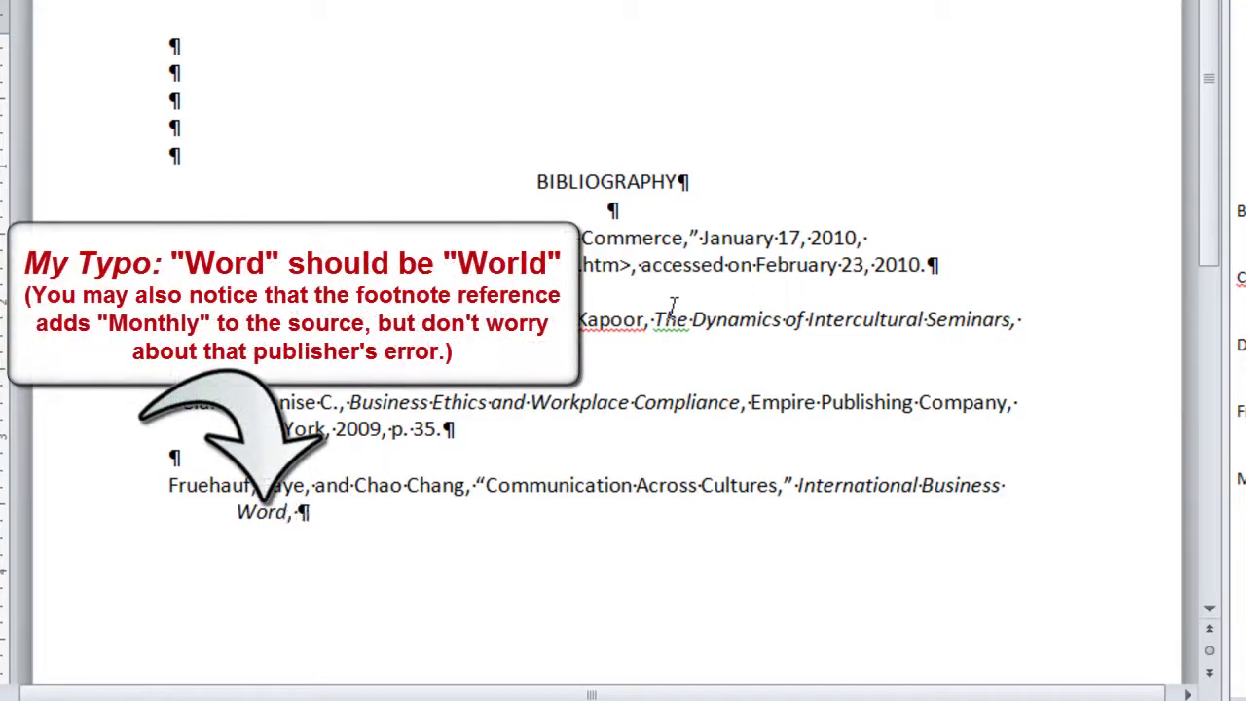
pyautogui.hotkey('ctrl', 'i')
pyautogui.write('April 2010')
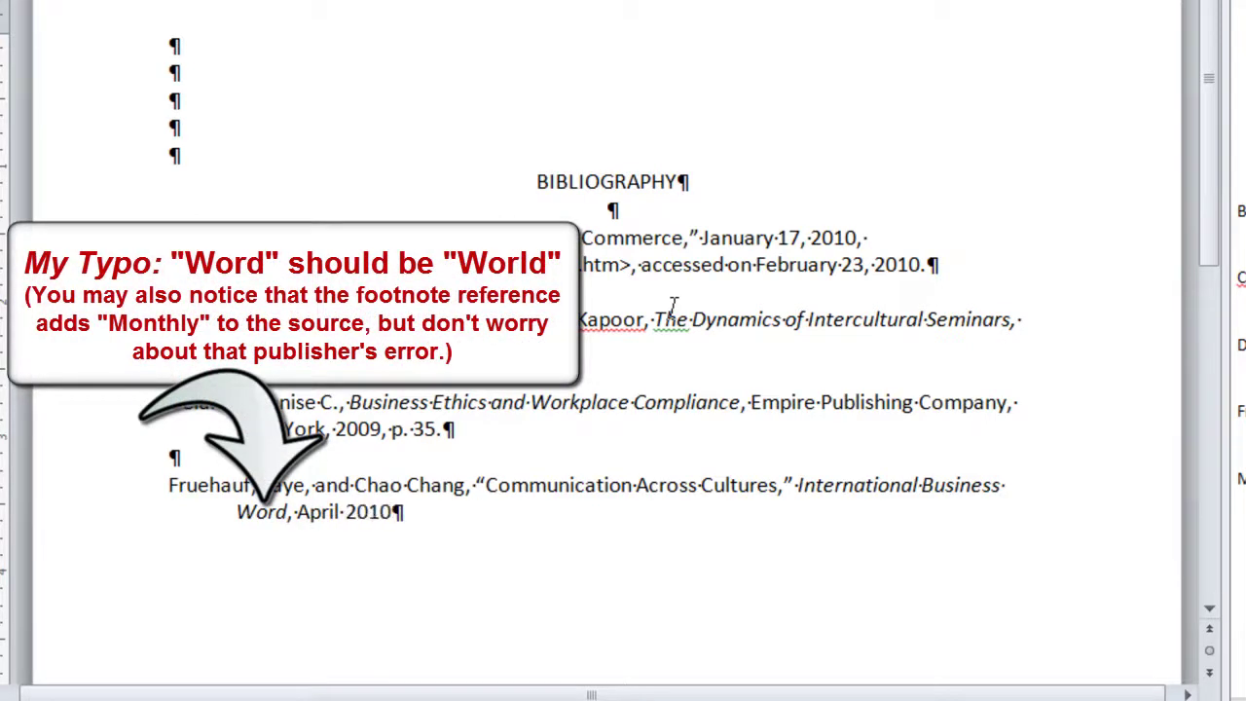
pyautogui.write(', pp. 33-47')
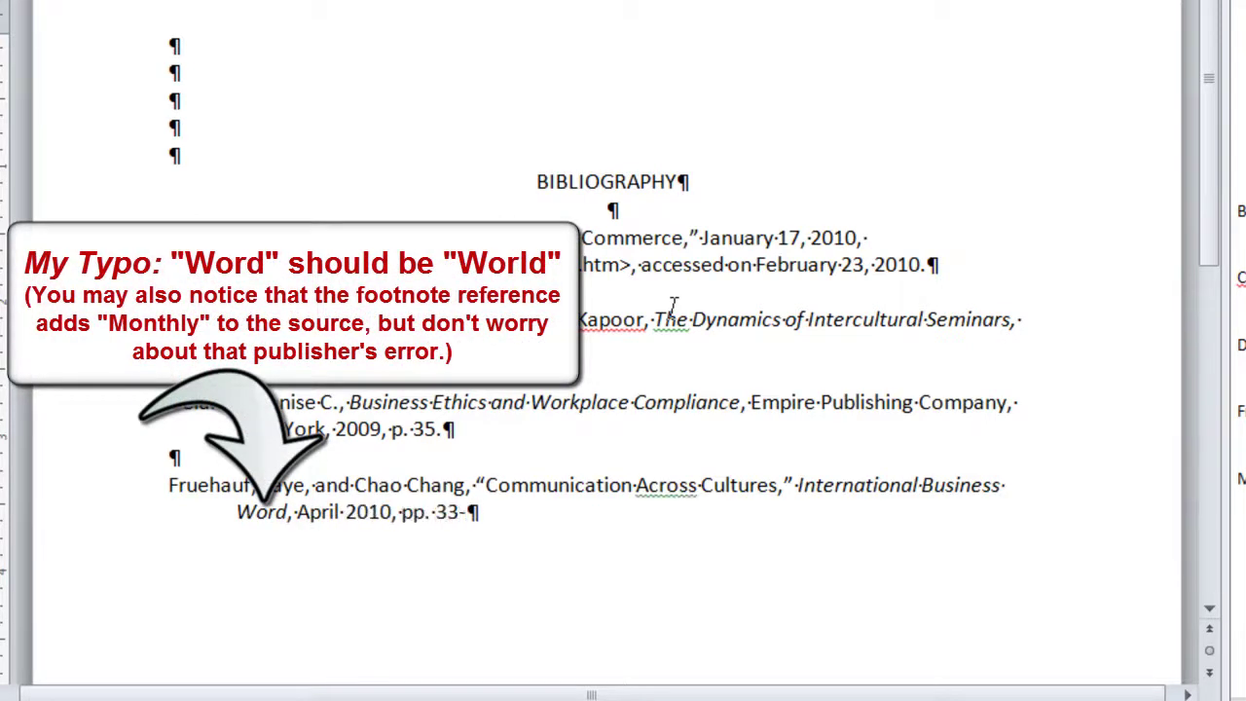
pyautogui.write('.')
# Step: Add the fifth entry after a blank line: its author, italic title "Comparing Cultural Differences", Grant Publishing Company, Los Angeles, 2010, p. 37
pyautogui.press('Return')
pyautogui.press('Return')
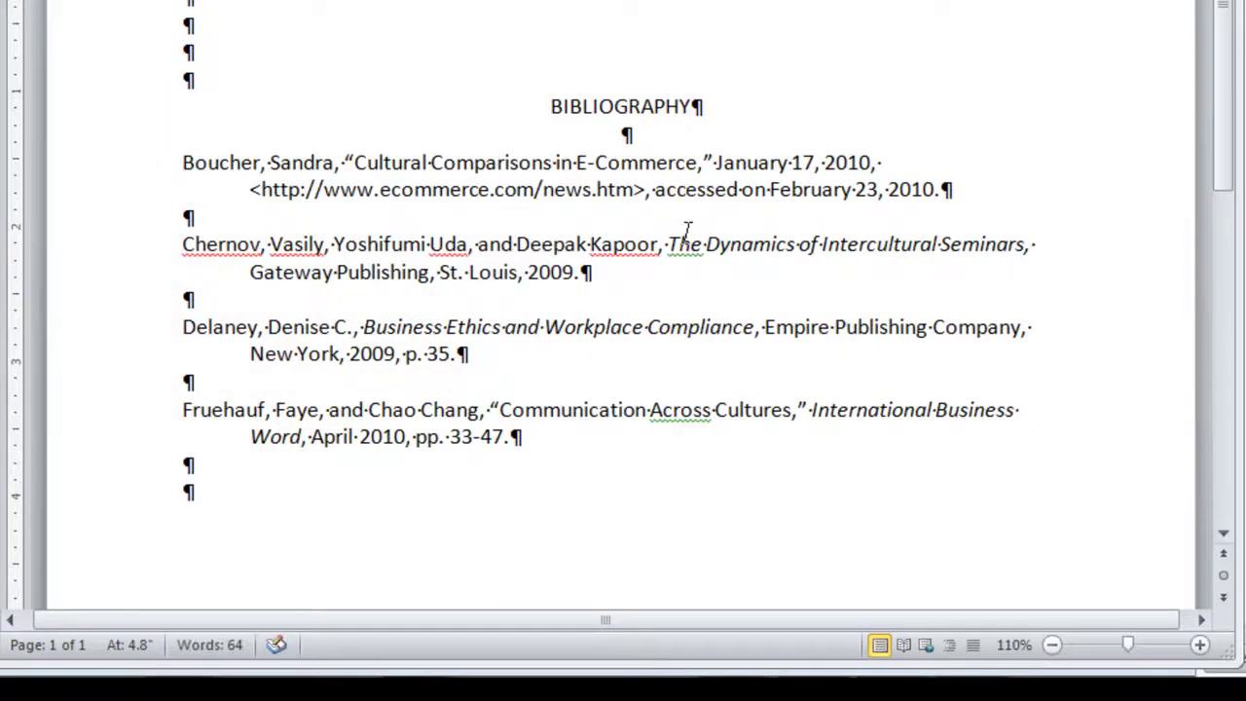
pyautogui.write('Matthews, Craig,')
pyautogui.hotkey('ctrl', 'i')
pyautogui.write('Comparing C')
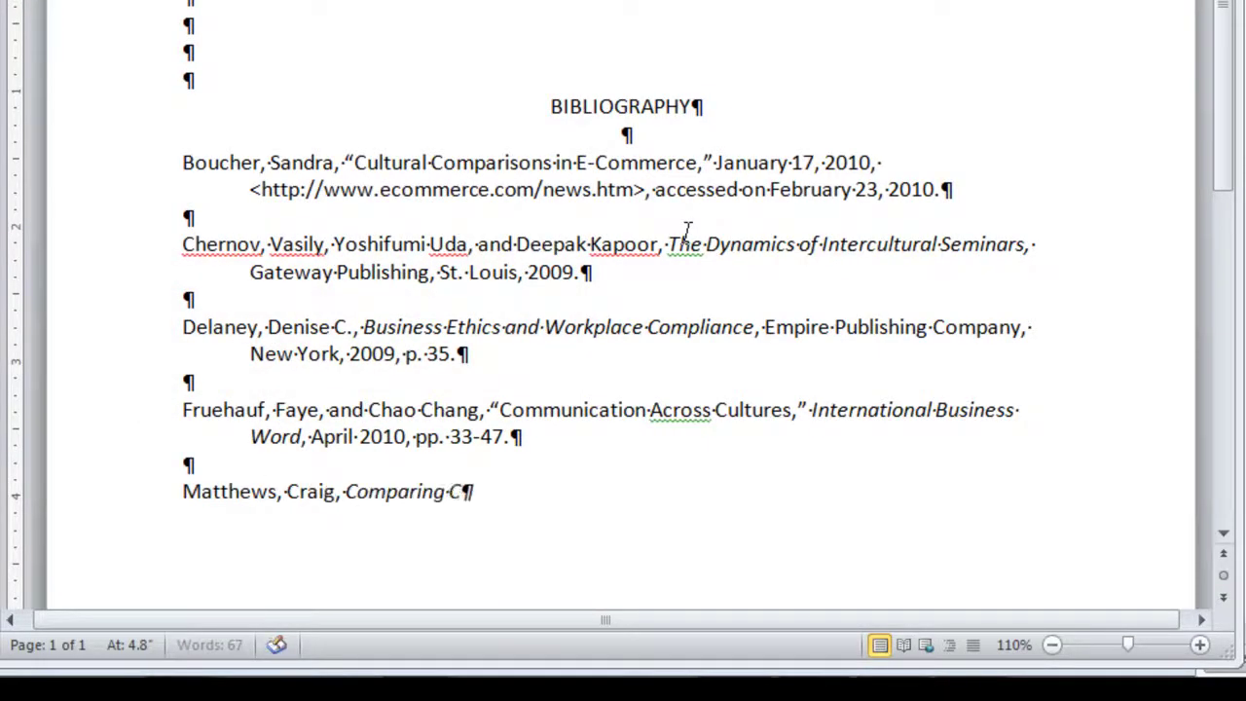
pyautogui.write('ultural Differences,')
pyautogui.hotkey('ctrl', 'i')
pyautogui.write(', Grant Publishing C')
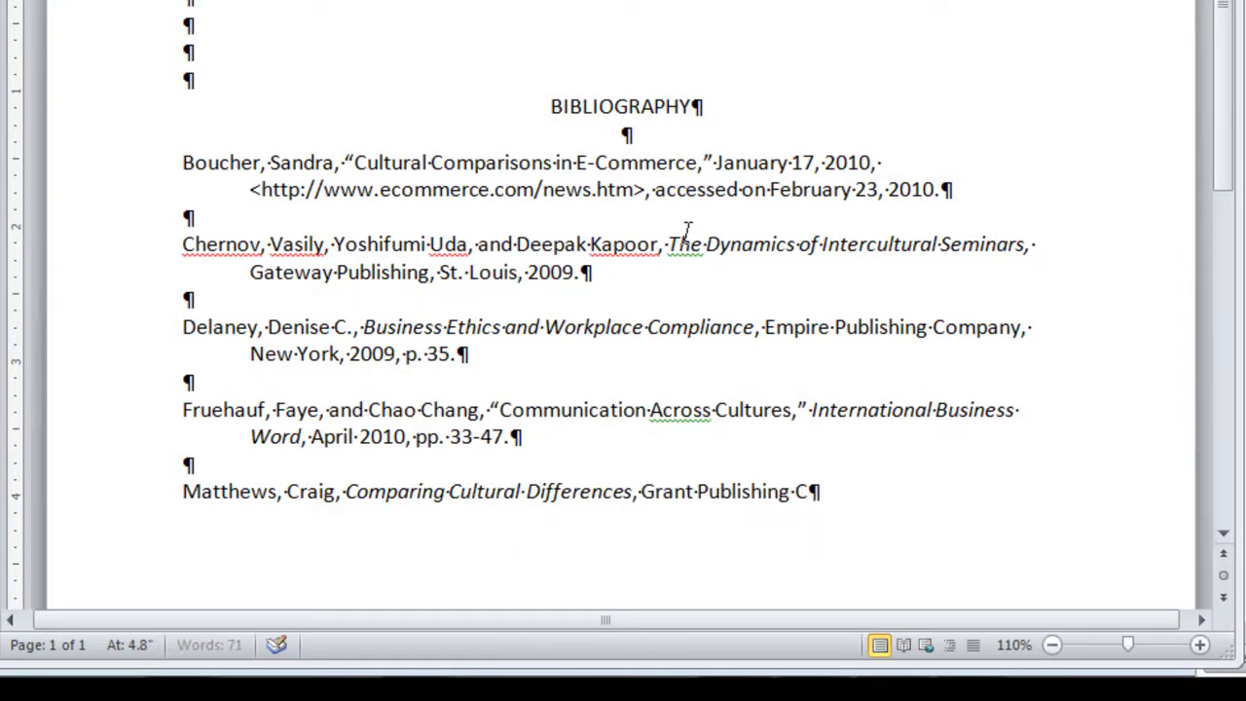
pyautogui.write('ompany, Los Angeles, ')
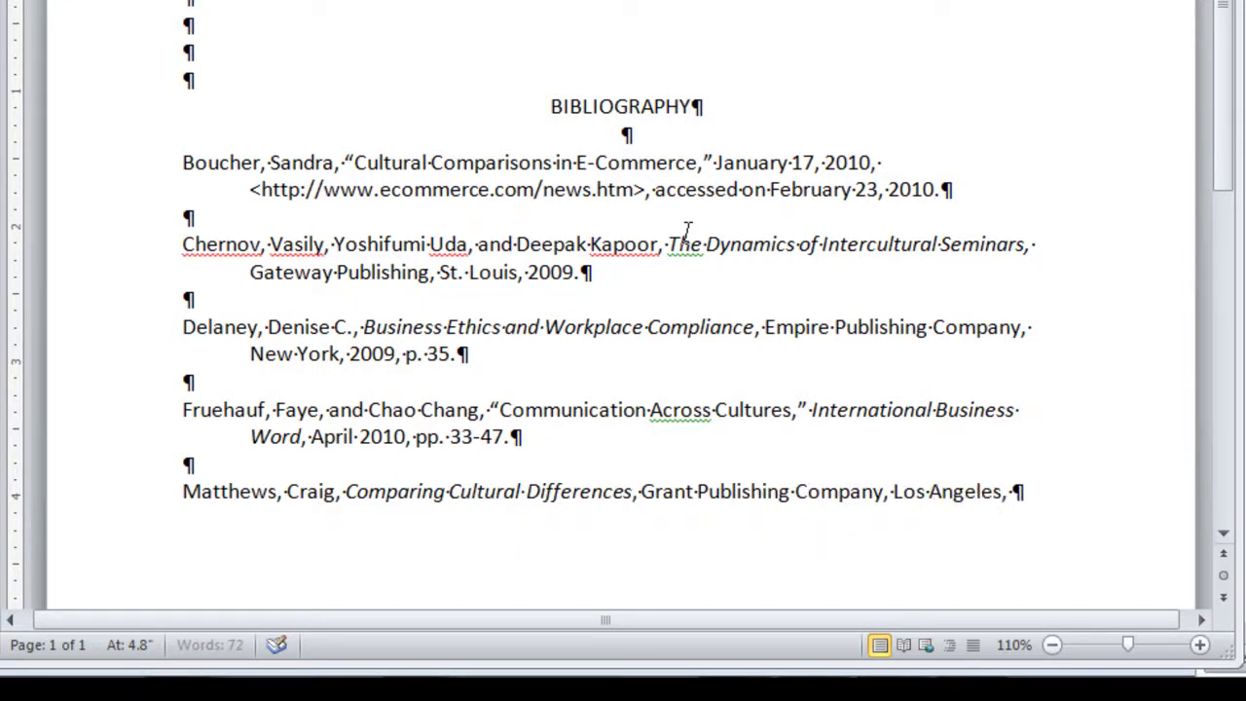
pyautogui.write('2010, p. 37.')
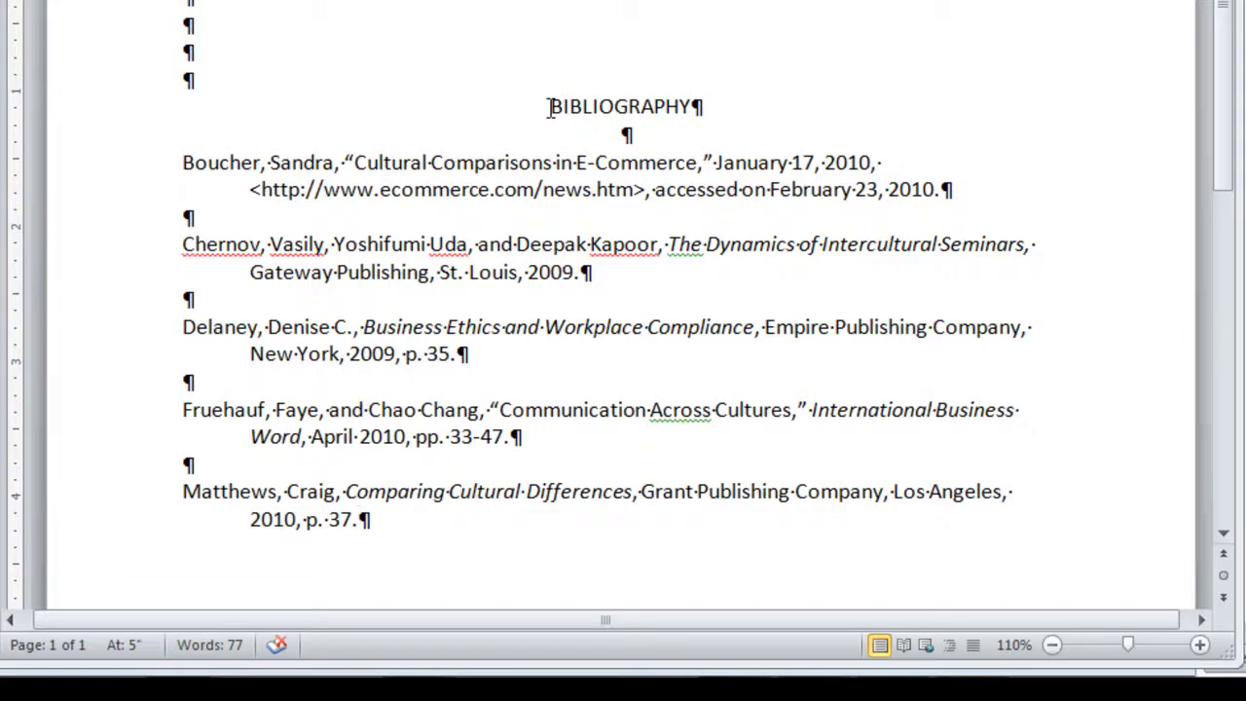
# Step: Apply the Title style to the BIBLIOGRAPHY heading
pyautogui.moveTo(550, 107); pyautogui.dragTo(697, 107)
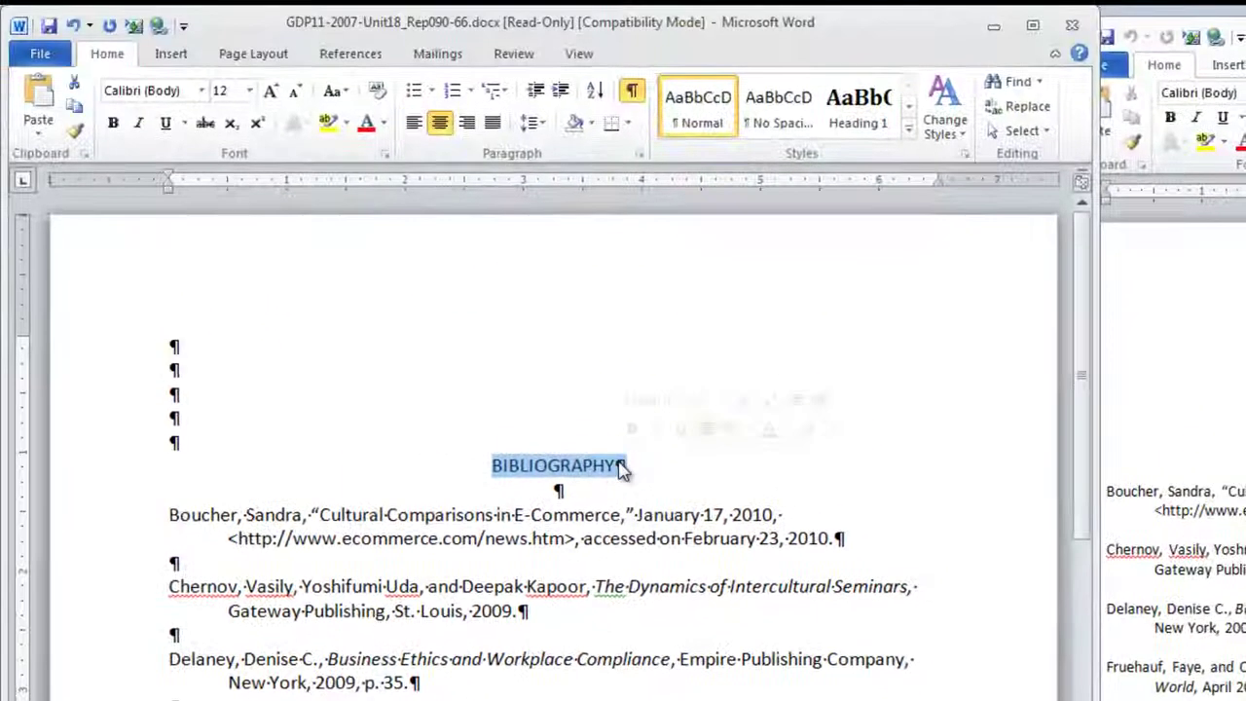
pyautogui.click(908, 130)
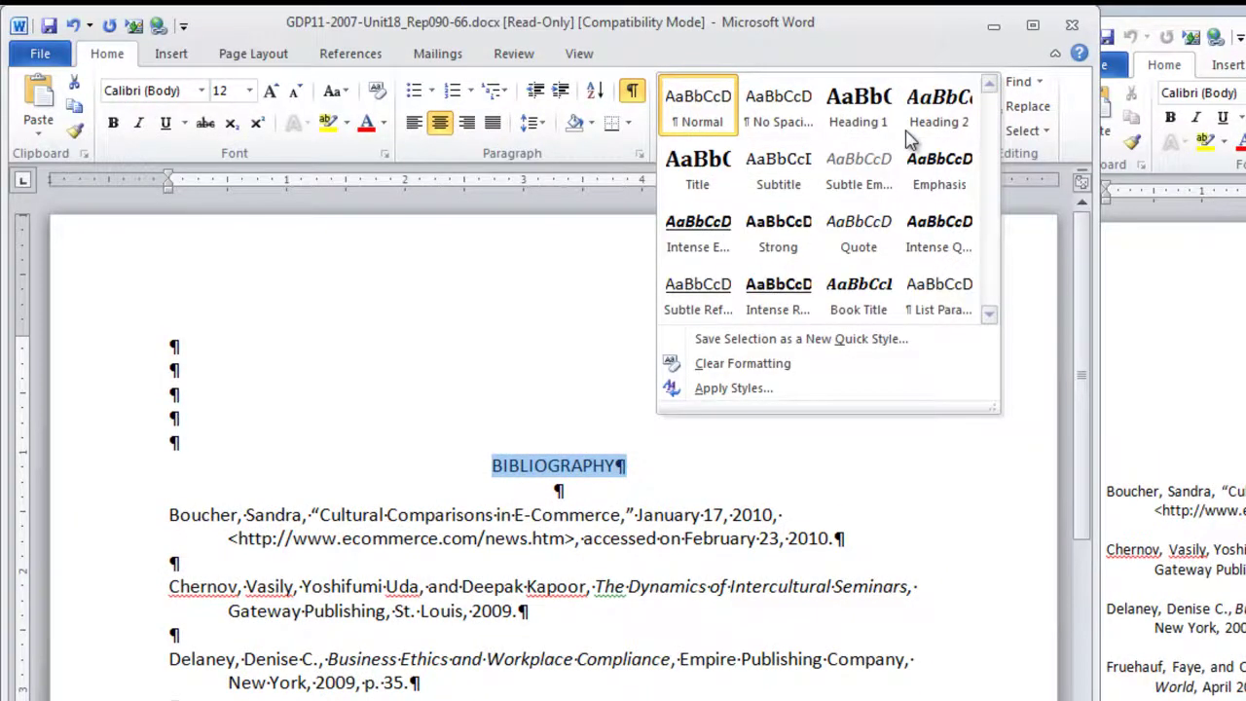
pyautogui.click(726, 170)
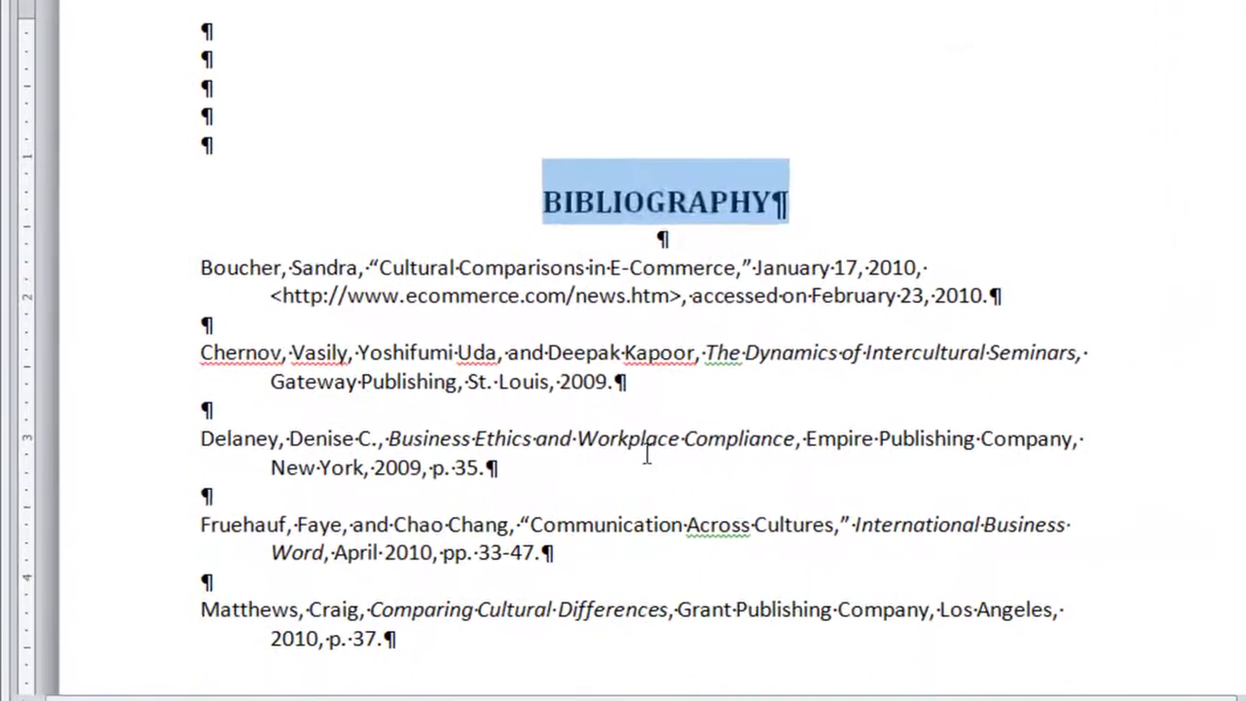
pyautogui.click(545, 629)
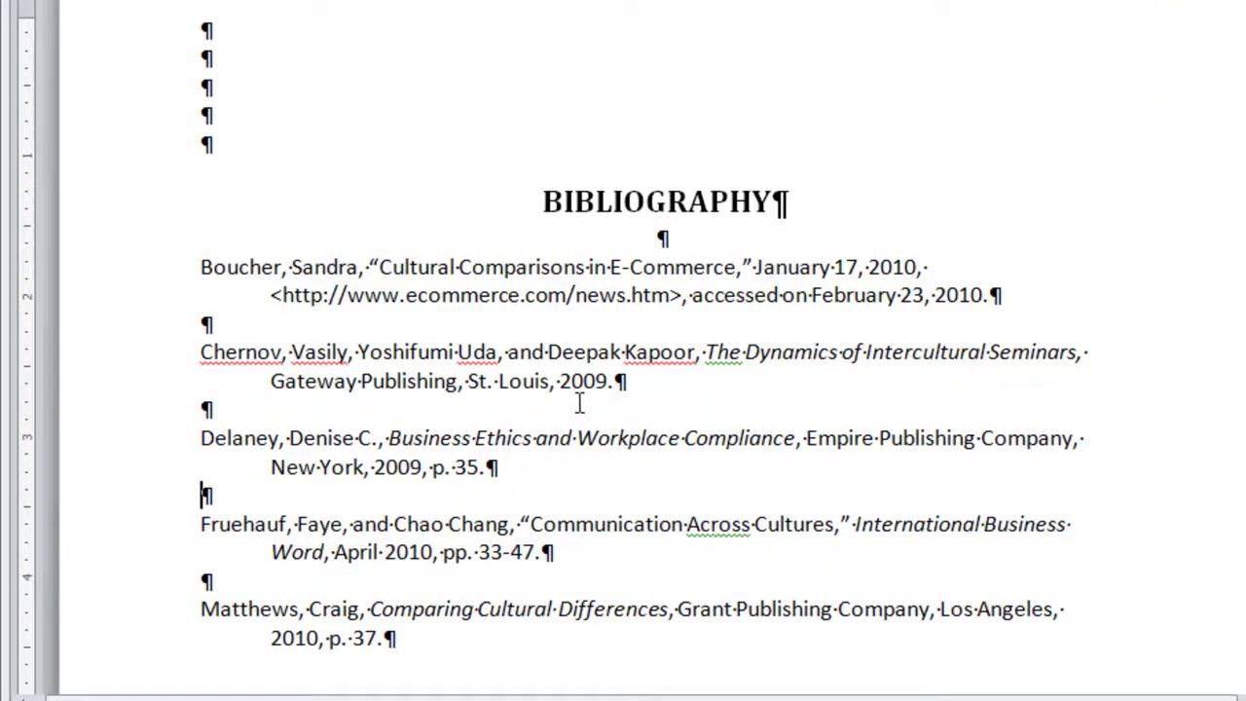
# Step: Retype the comma after the first entry's web address to turn the address into an automatic hyperlink
pyautogui.scroll(-2, 876, 397)
pyautogui.click(682, 153)
pyautogui.write(',')
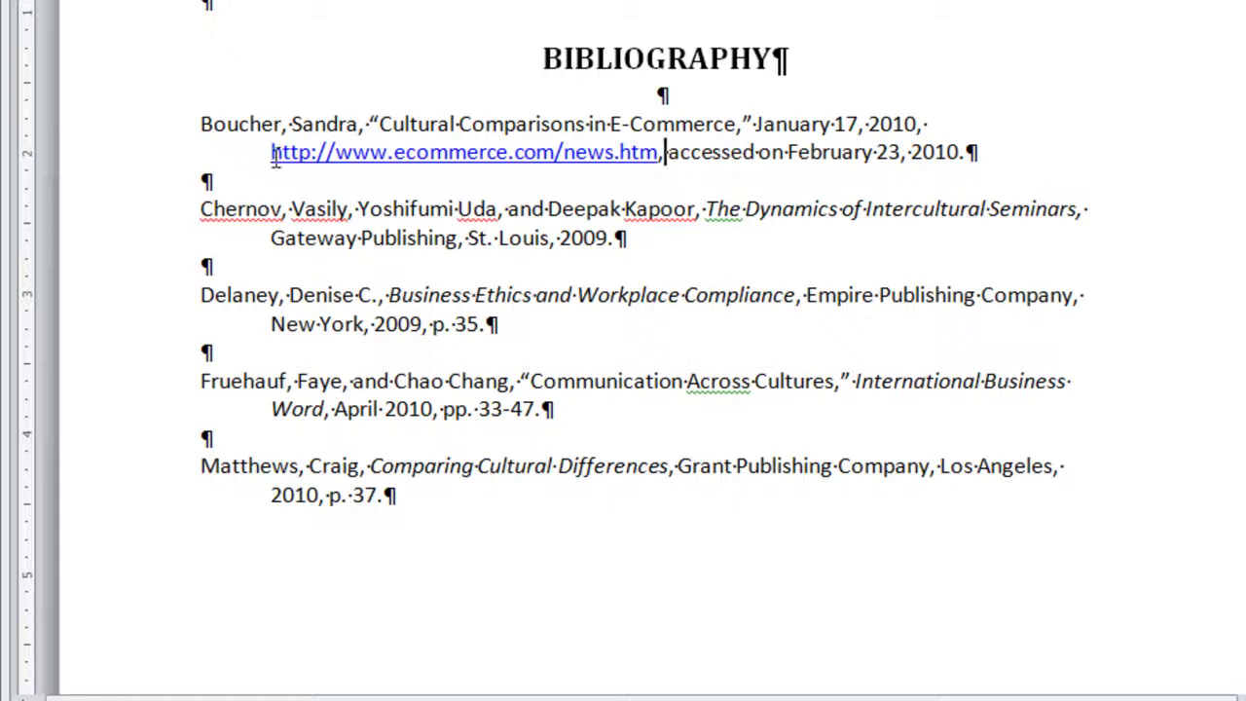
# Step: Remove the hyperlink from the web address in the first entry
pyautogui.moveTo(276, 154); pyautogui.dragTo(658, 154)
pyautogui.rightClick(598, 169)
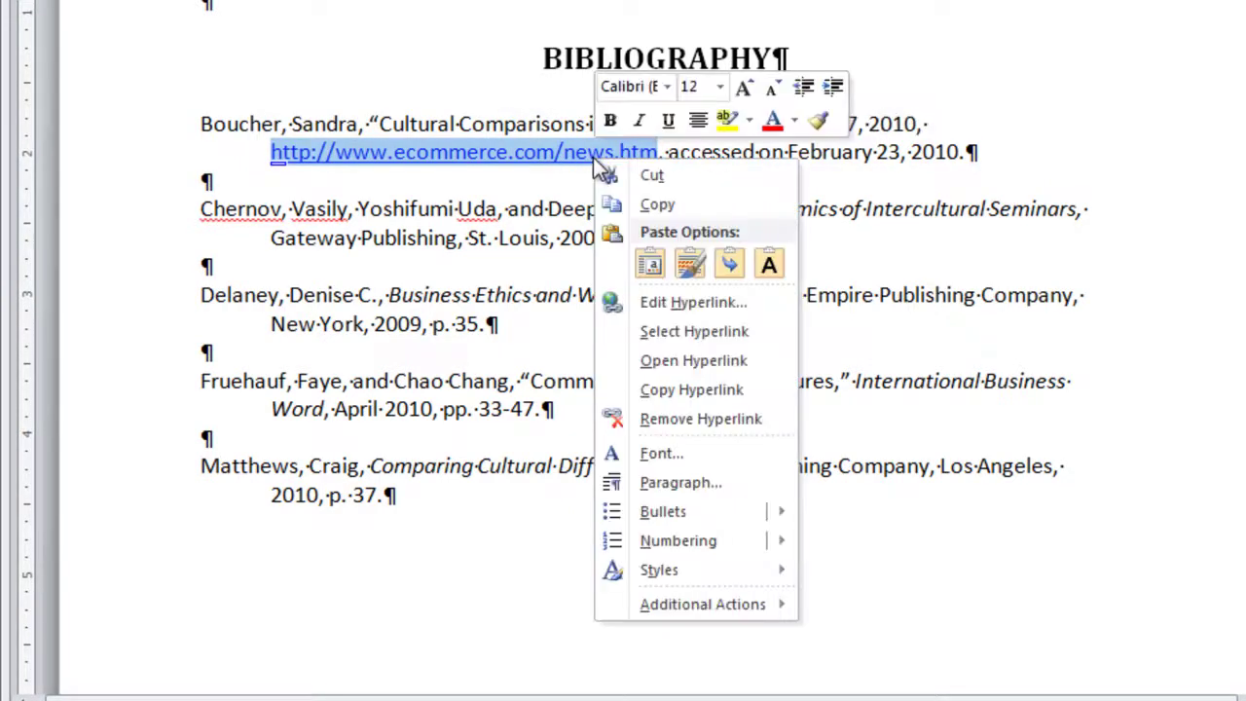
pyautogui.click(710, 427)
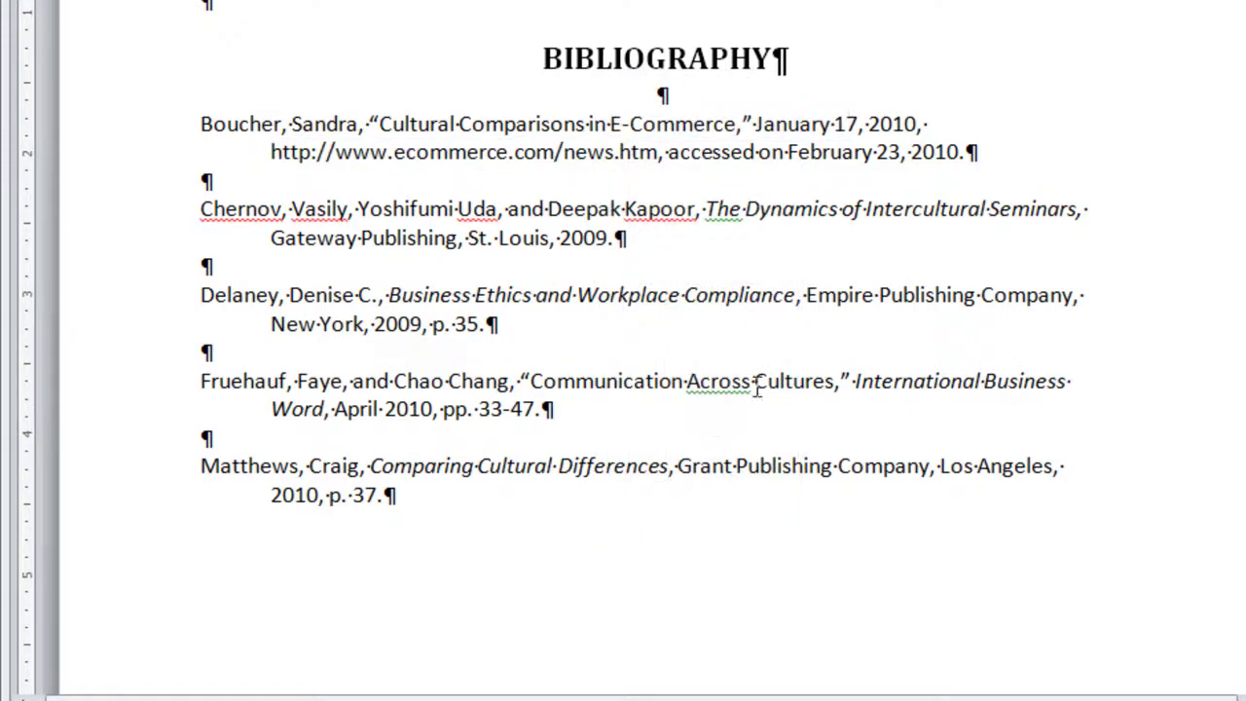
pyautogui.write('<')
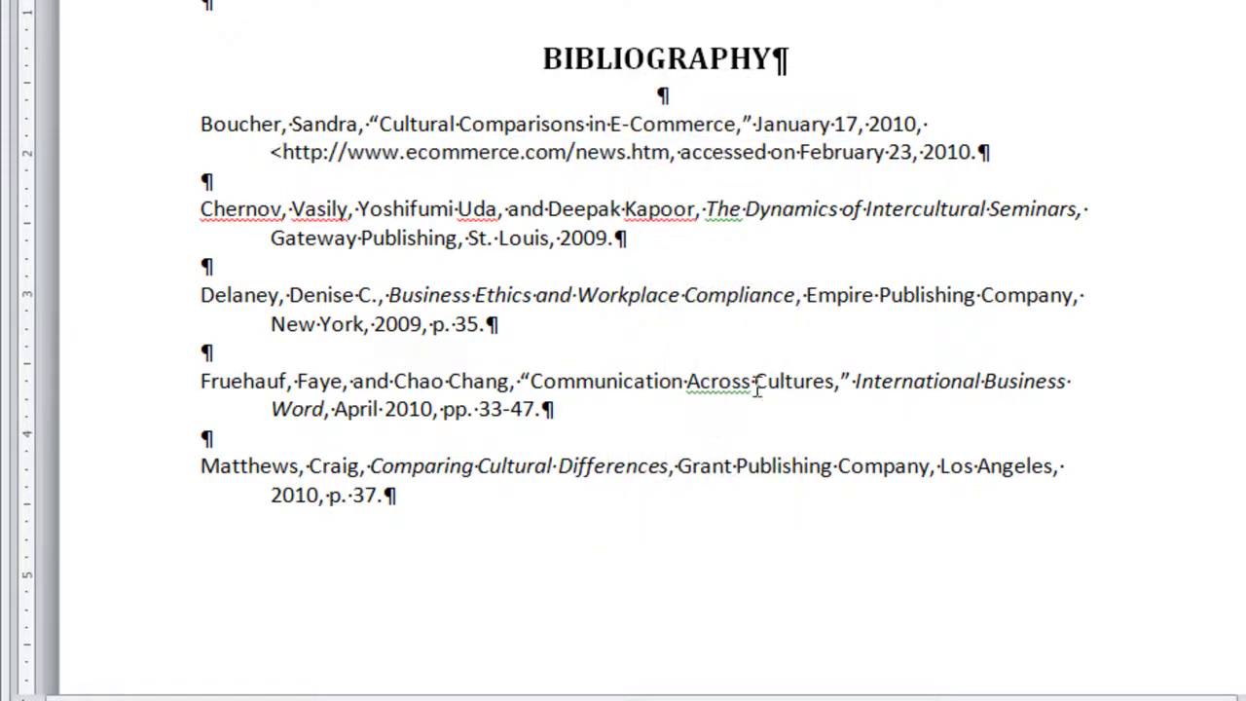
pyautogui.click(671, 151)
pyautogui.write('>')
pyautogui.hotkey('ctrl', 'z')
pyautogui.write(',')
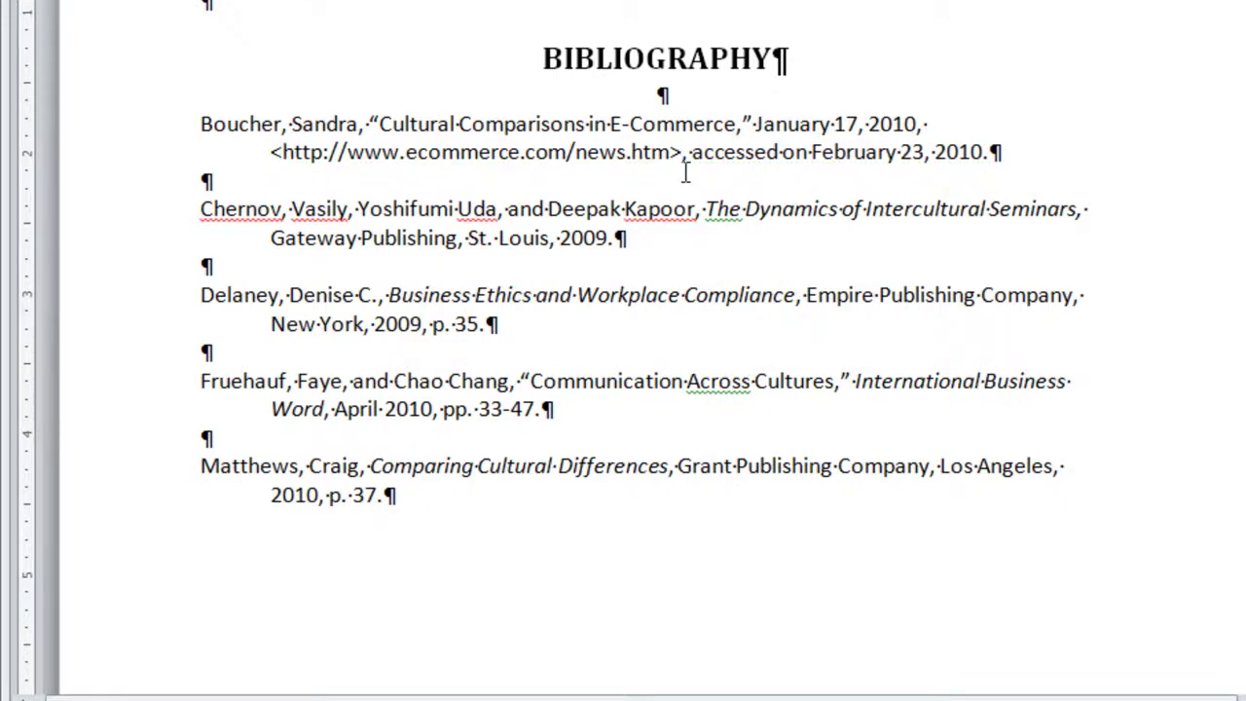